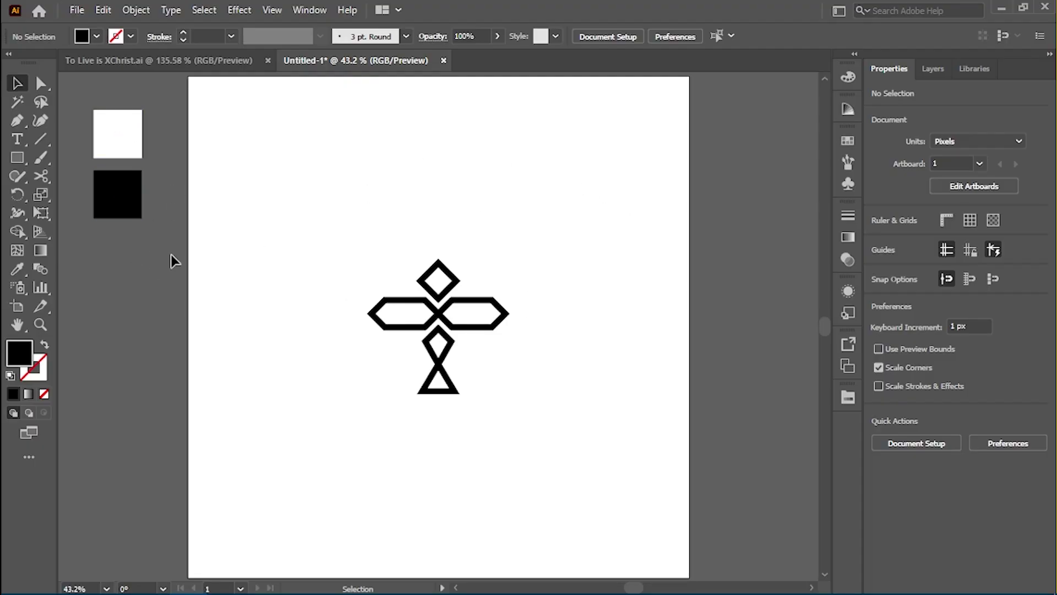
Step: Draw a circle over the cross as an unfilled black outline, centred on the artboard
{"action": "left_click", "coordinate": [17, 158]}
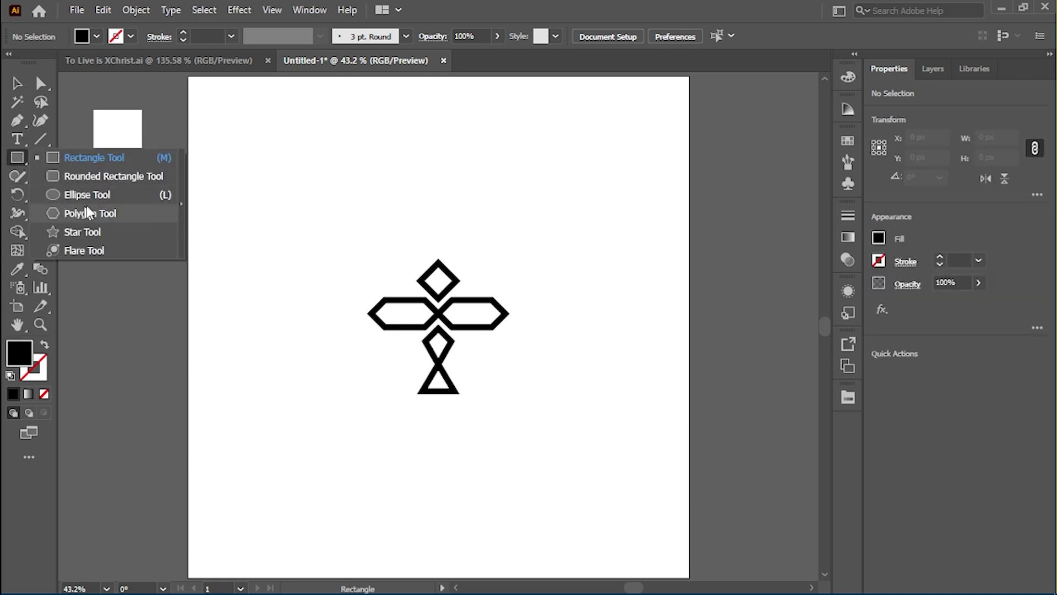
{"action": "left_click", "coordinate": [100, 195]}
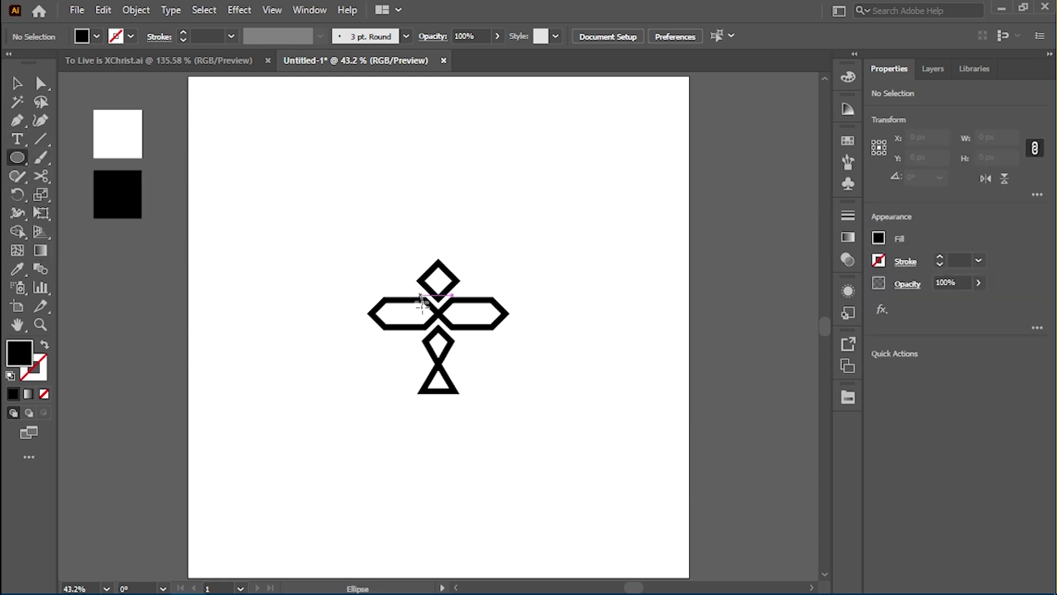
{"action": "left_click_drag", "start_coordinate": [347, 213], "coordinate": [599, 446]}
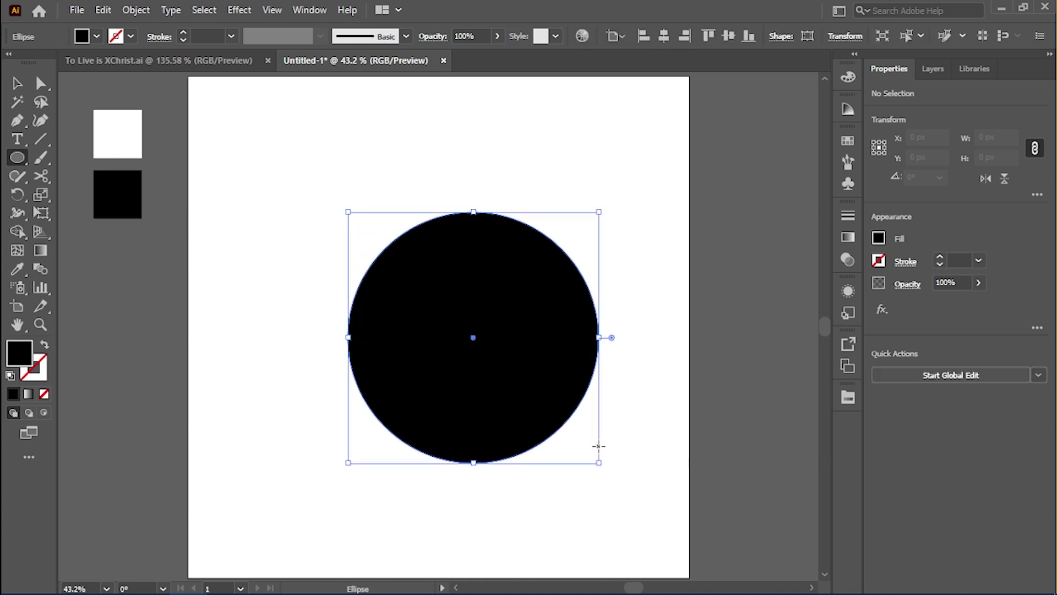
{"action": "key", "text": "shift+x"}
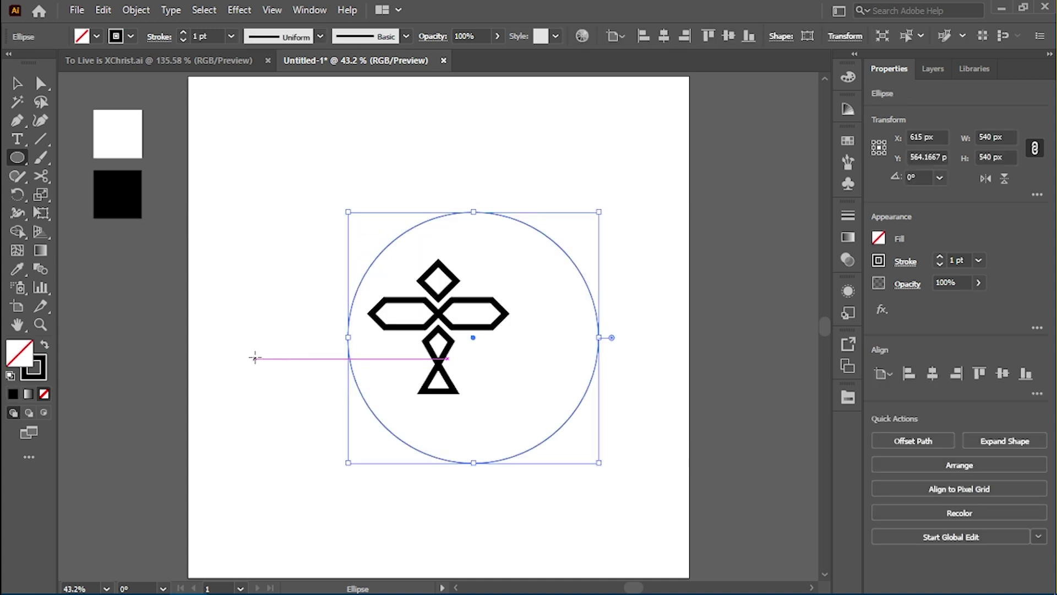
{"action": "left_click", "coordinate": [664, 38]}
{"action": "left_click", "coordinate": [725, 38]}
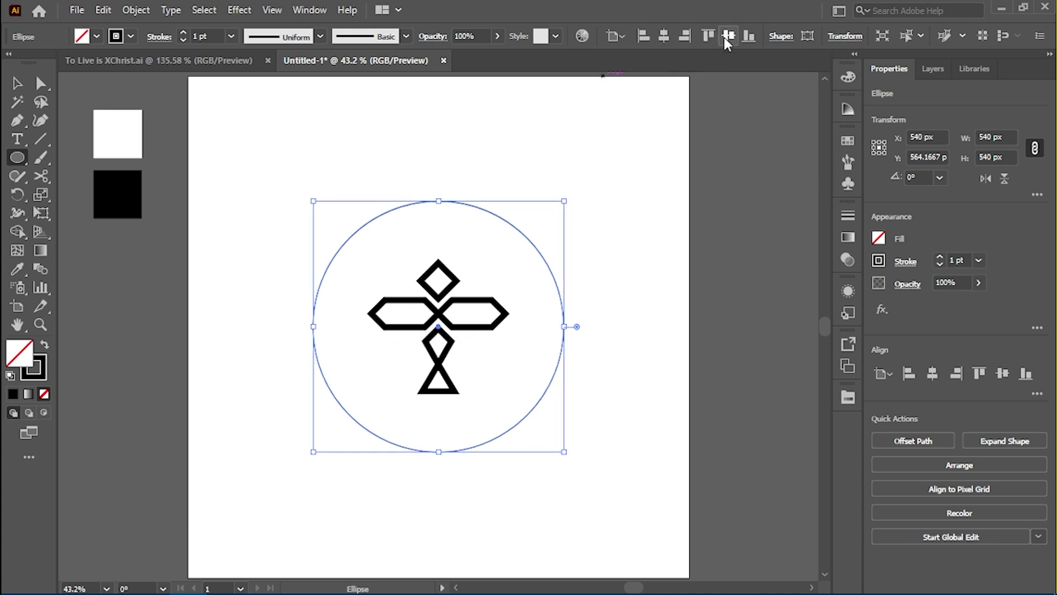
Step: Shrink the circle to about 423 px around the cross and give it a 5 pt stroke
{"action": "key", "text": "v"}
{"action": "left_click_drag", "start_coordinate": [566, 200], "coordinate": [537, 227]}
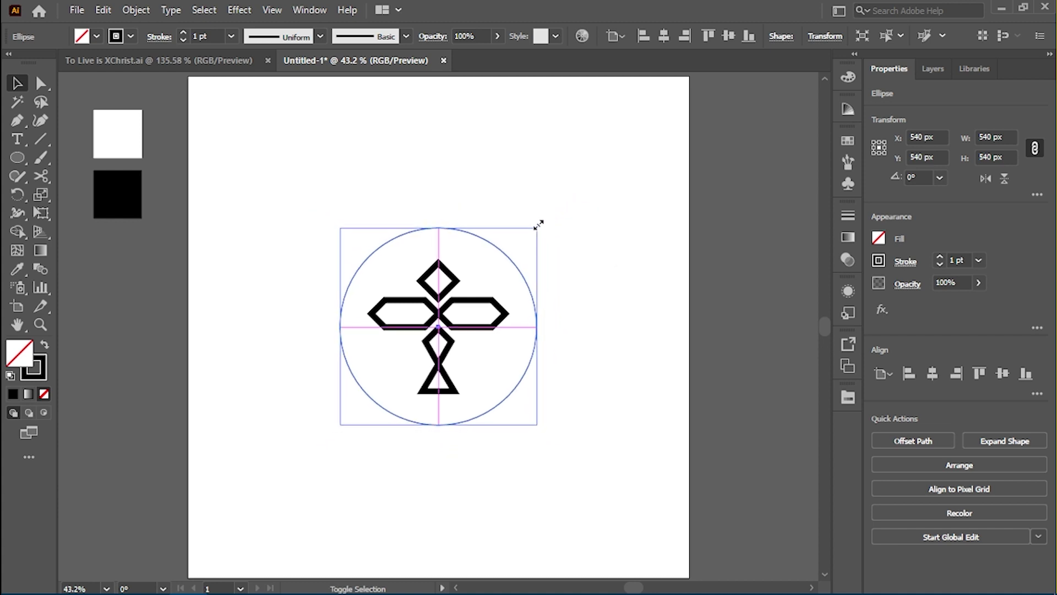
{"action": "left_click", "coordinate": [209, 35]}
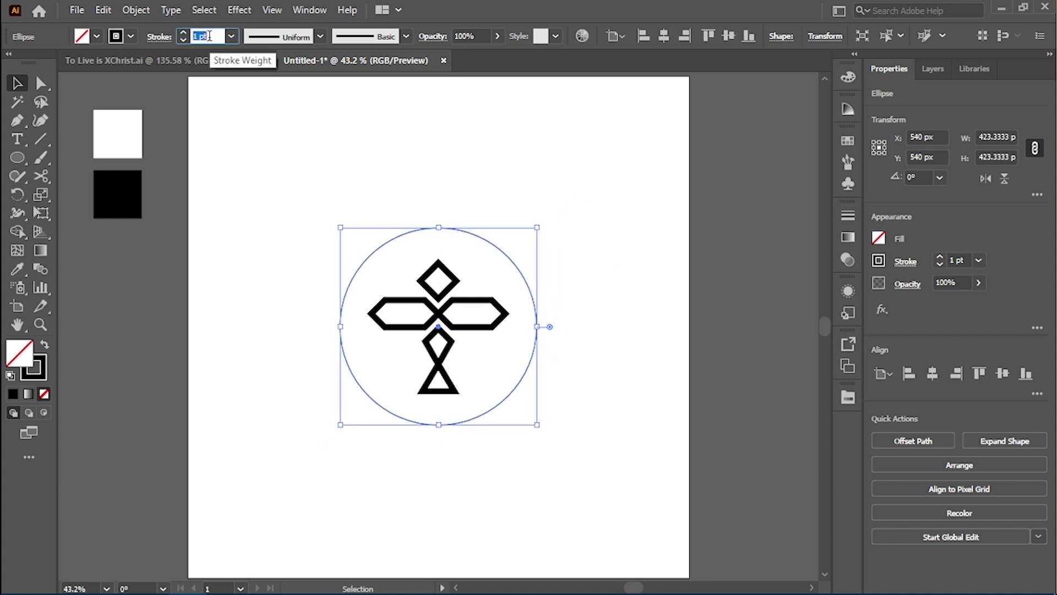
{"action": "type", "text": "5"}
{"action": "key", "text": "Return"}
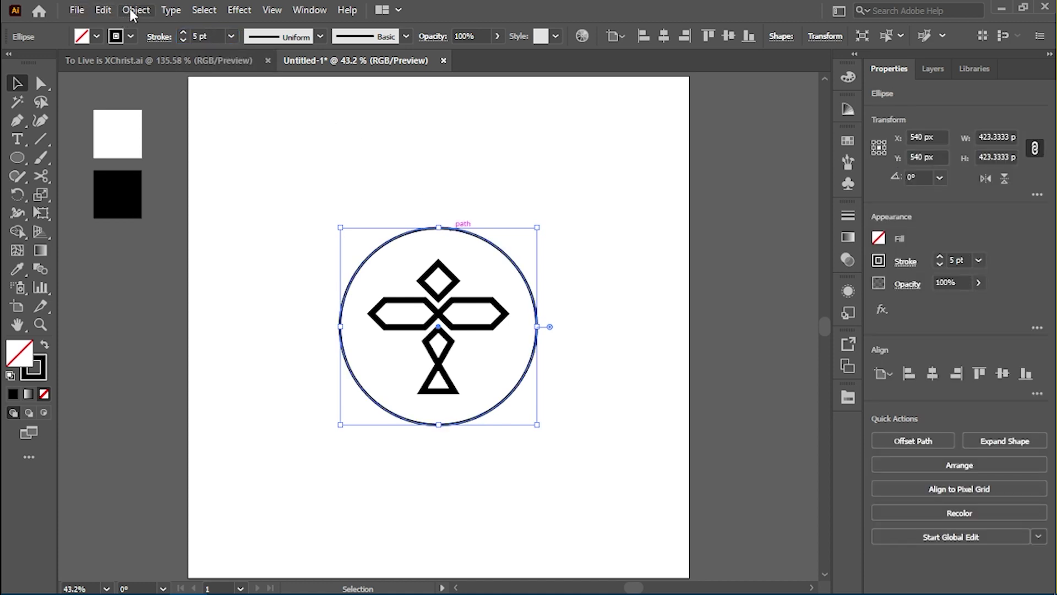
{"action": "left_click", "coordinate": [104, 12]}
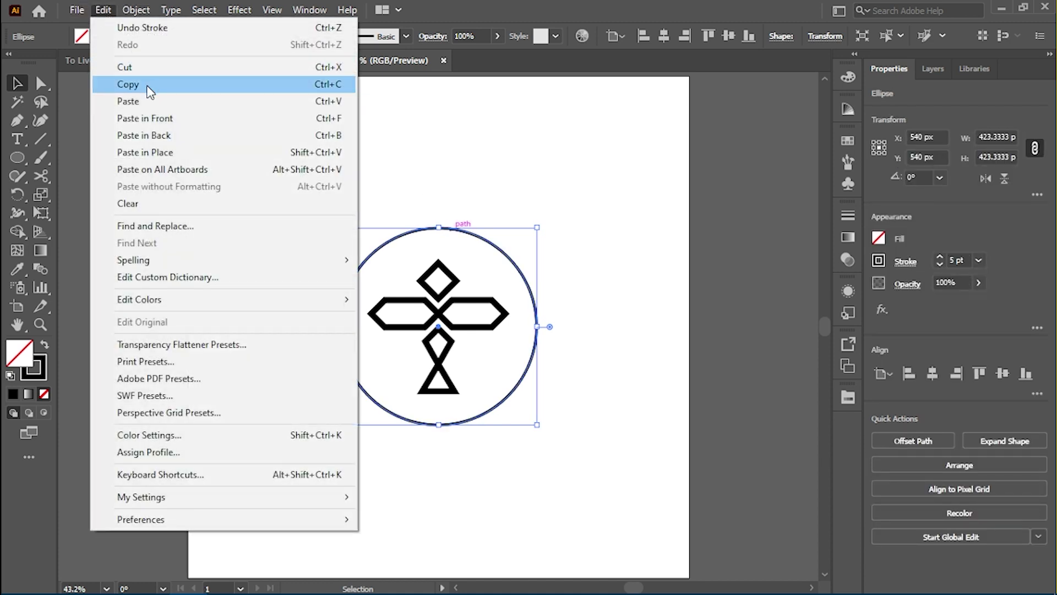
Step: Paste a copy of the circle in front and enlarge it into a 504 px outer ring
{"action": "left_click", "coordinate": [141, 86]}
{"action": "left_click", "coordinate": [107, 8]}
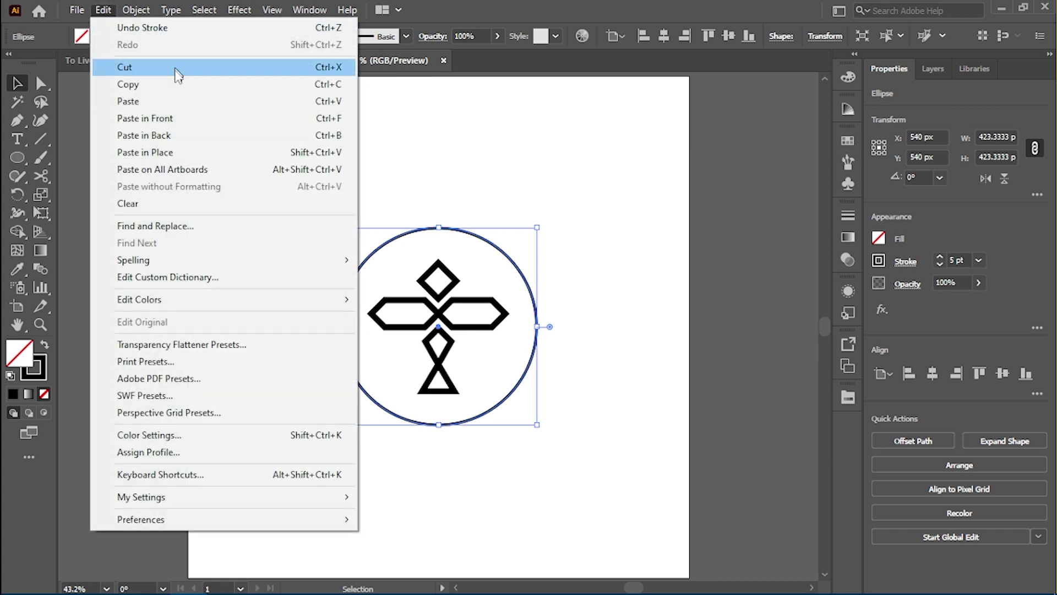
{"action": "left_click", "coordinate": [228, 118]}
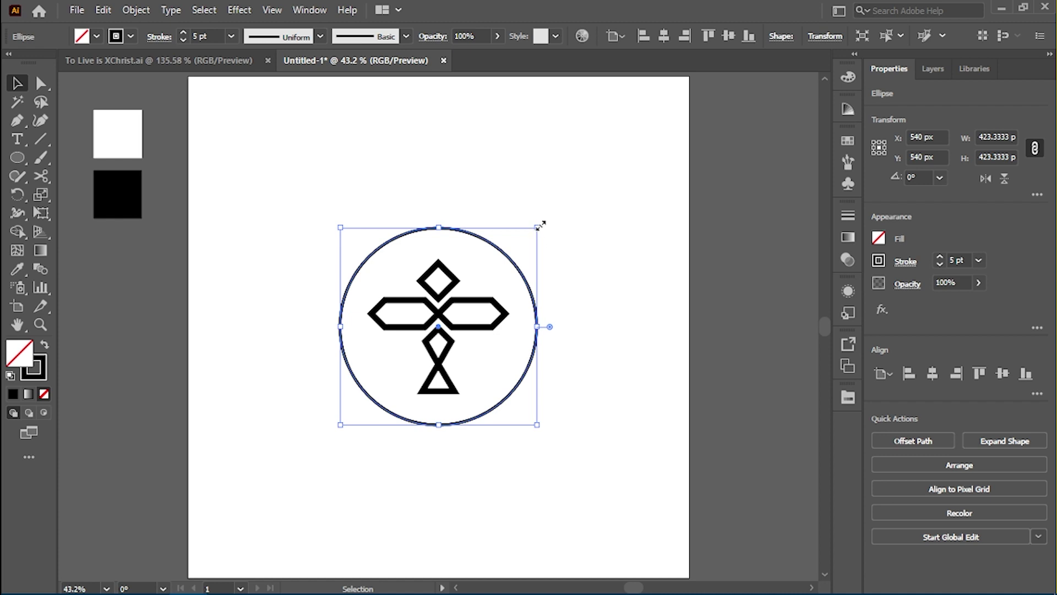
{"action": "left_click_drag", "start_coordinate": [542, 224], "coordinate": [557, 210]}
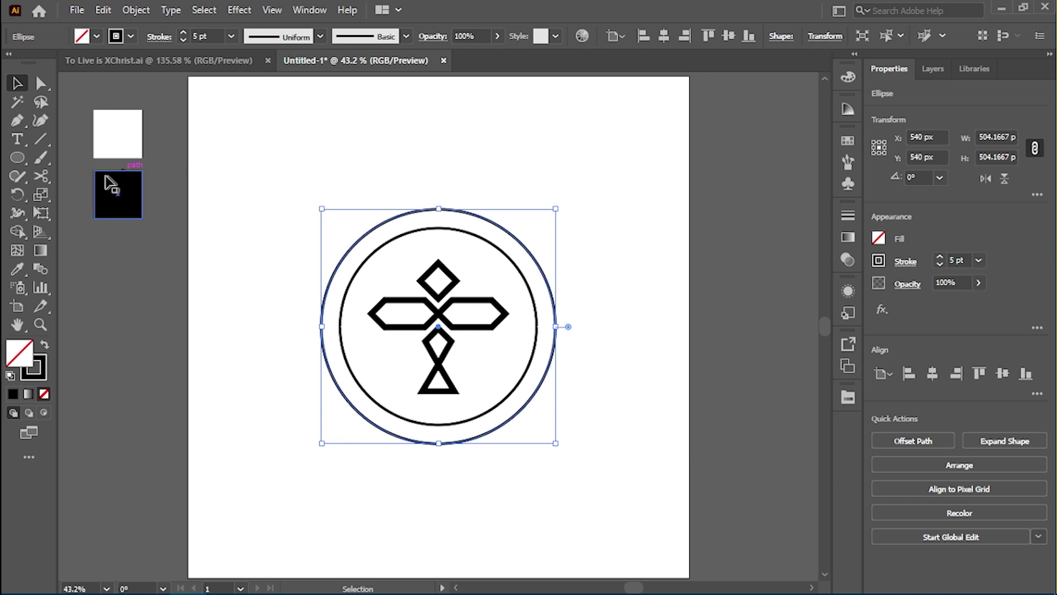
Step: Cut the outer circle at its left and right anchor points with the Scissors tool
{"action": "key", "text": "k"}
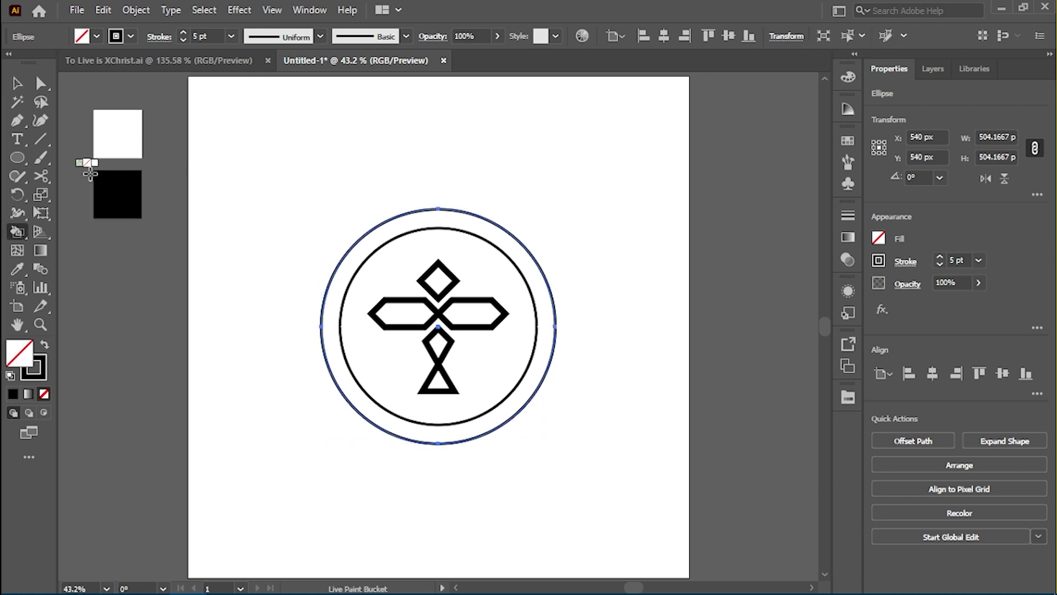
{"action": "left_click", "coordinate": [42, 176]}
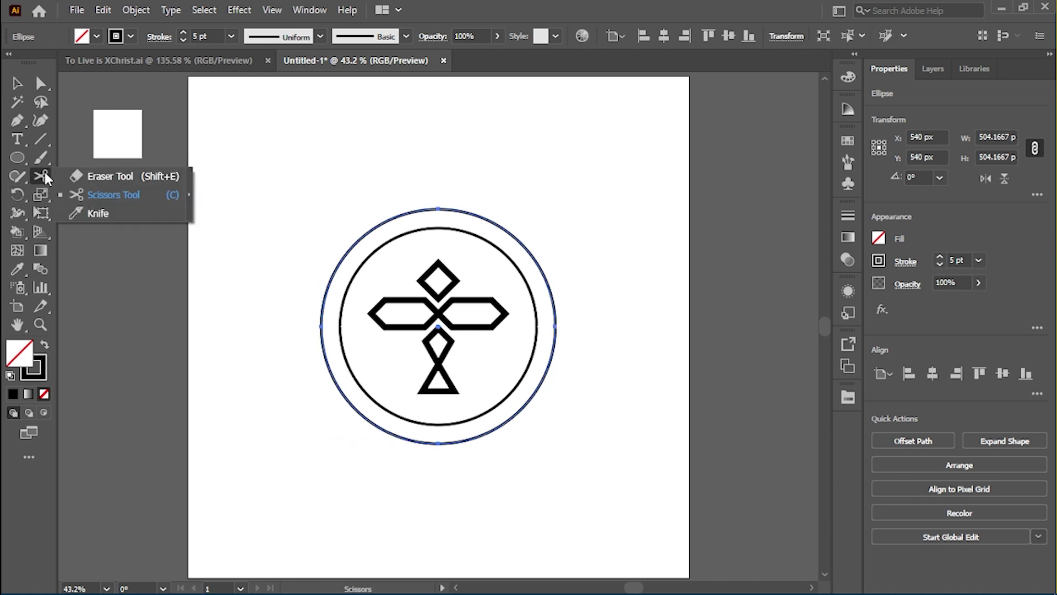
{"action": "left_click", "coordinate": [113, 200]}
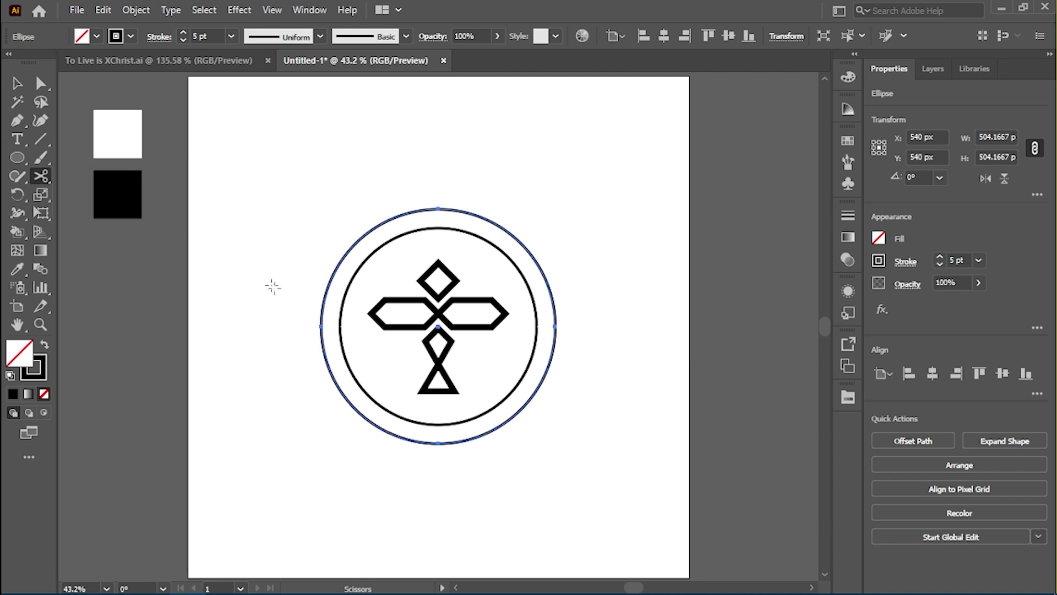
{"action": "left_click", "coordinate": [321, 327]}
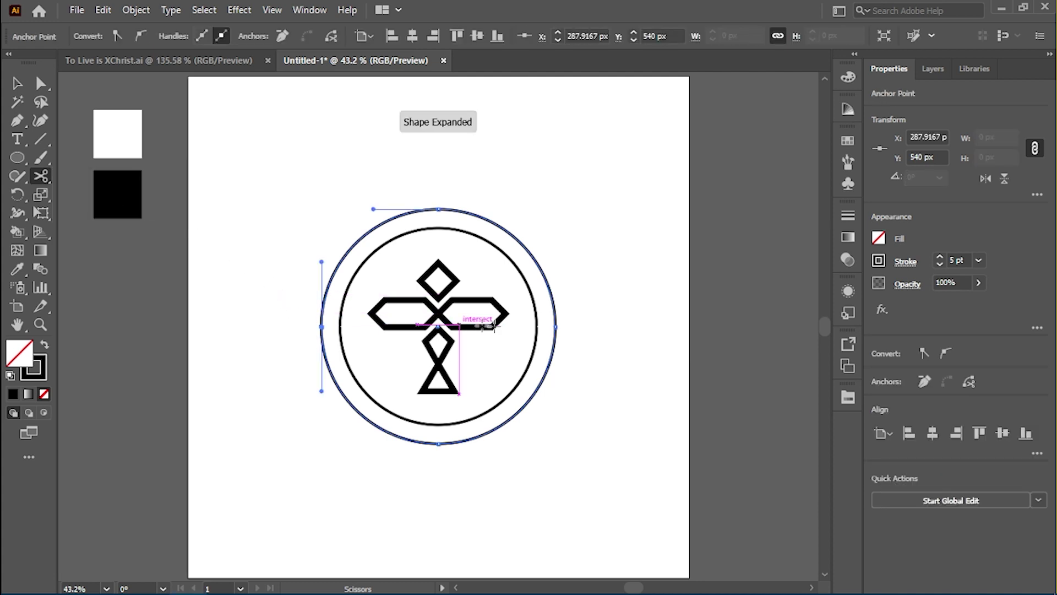
{"action": "left_click", "coordinate": [555, 327]}
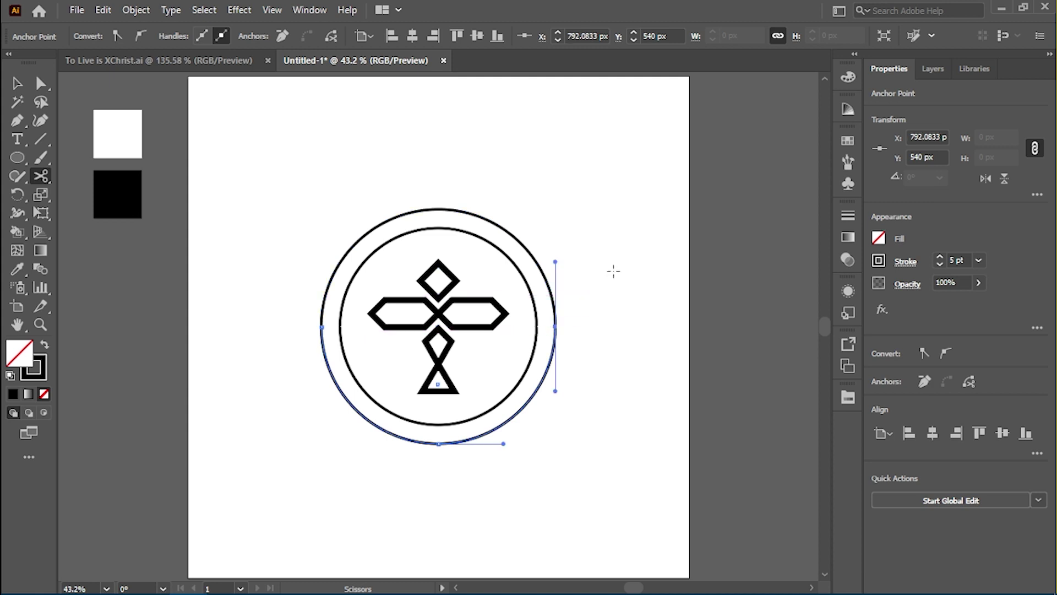
Step: Pull the top half-arc aside to verify the cut, then undo the move
{"action": "key", "text": "v"}
{"action": "left_click", "coordinate": [571, 241]}
{"action": "left_click_drag", "start_coordinate": [509, 237], "coordinate": [546, 214]}
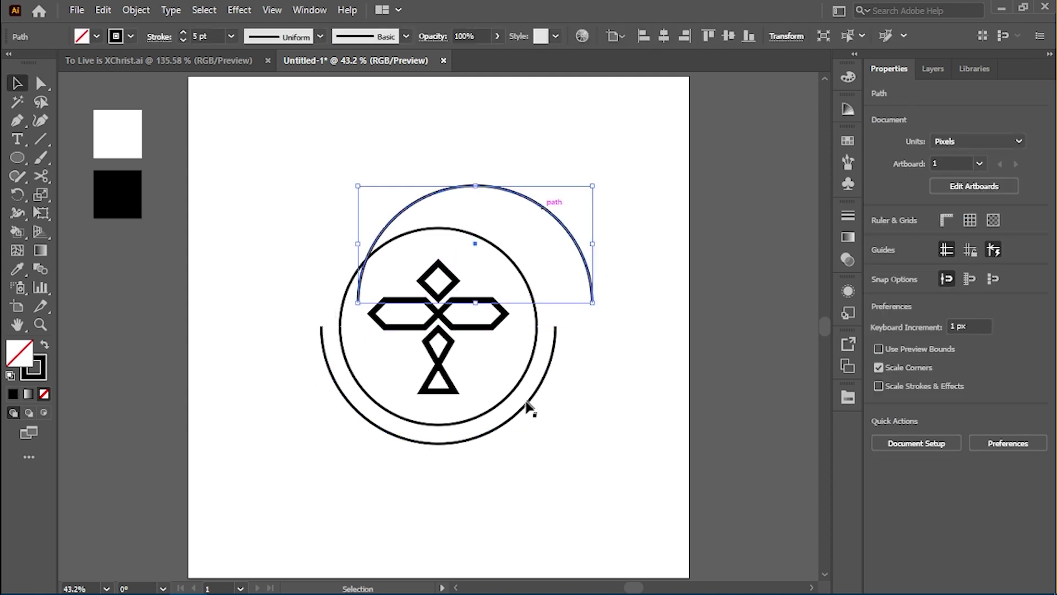
{"action": "left_click", "coordinate": [524, 450]}
{"action": "key", "text": "ctrl+z"}
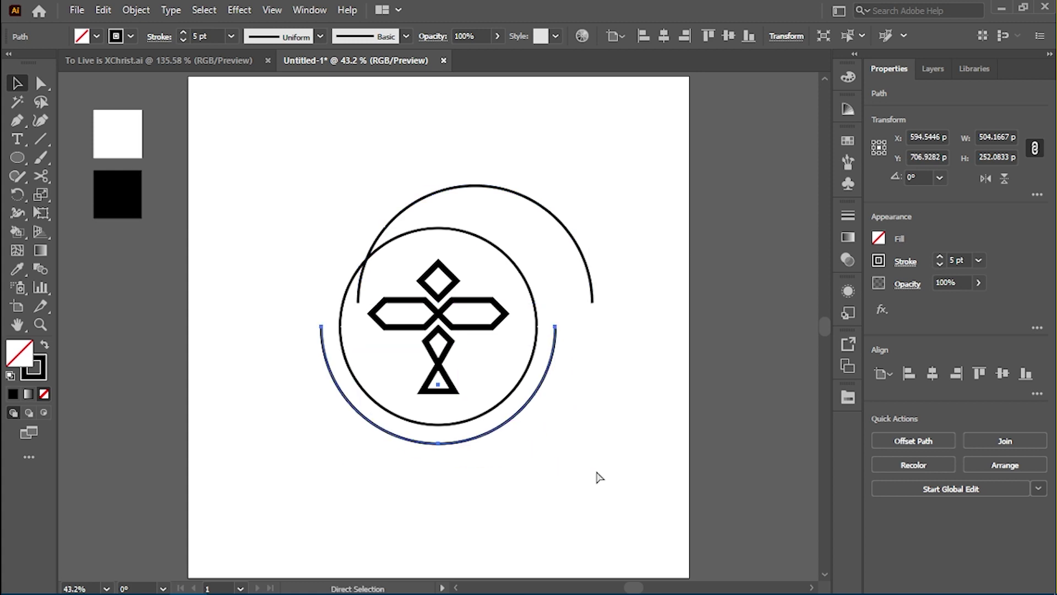
{"action": "key", "text": "ctrl+z"}
{"action": "left_click", "coordinate": [598, 227]}
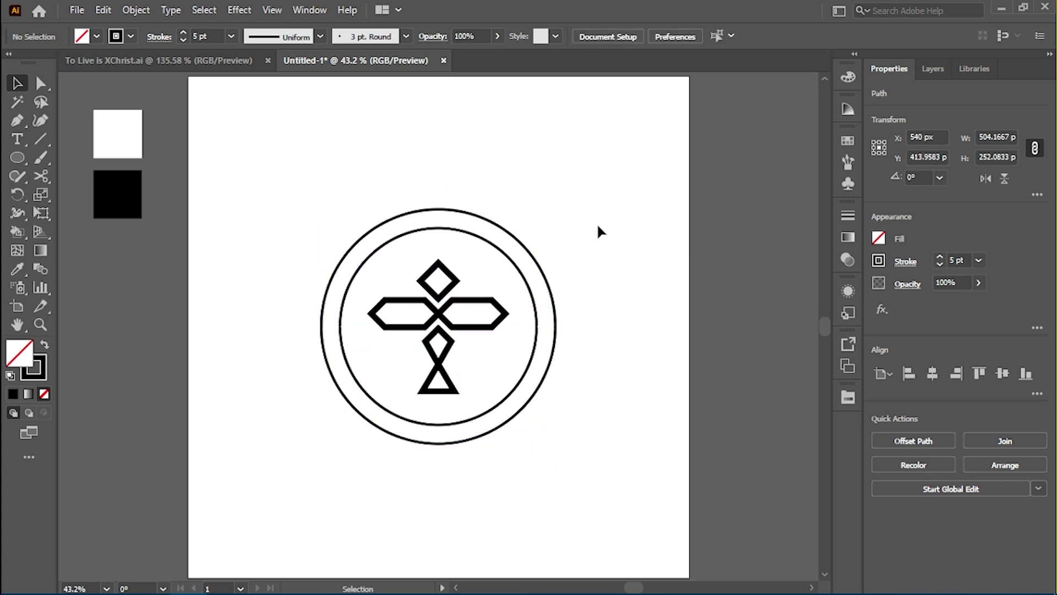
Step: Type 'TO LIVE IS' along the outer circle's top arc with the Type on a Path tool
{"action": "left_click", "coordinate": [17, 138]}
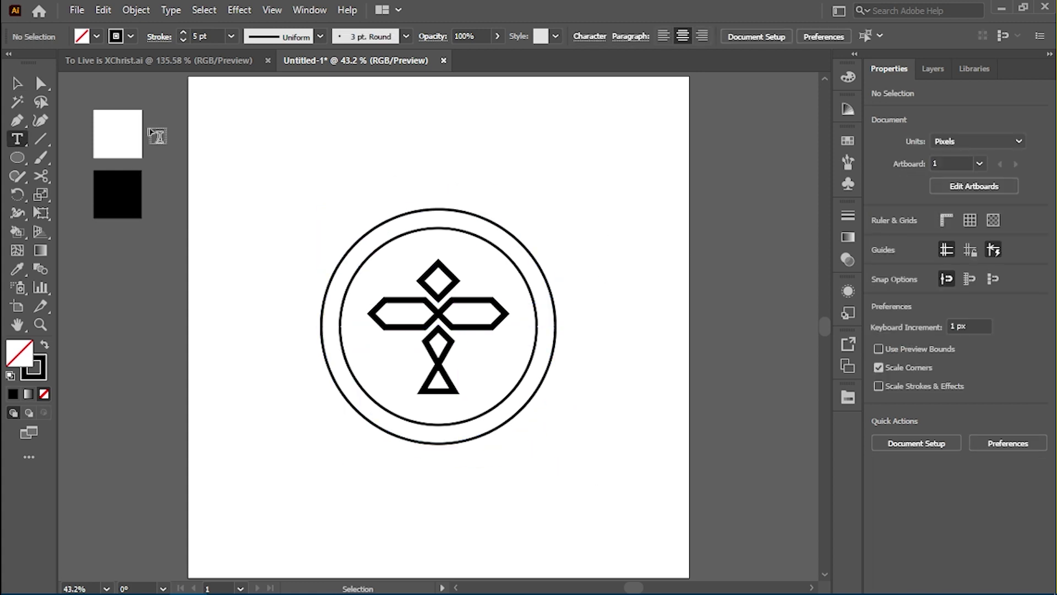
{"action": "left_click", "coordinate": [17, 139]}
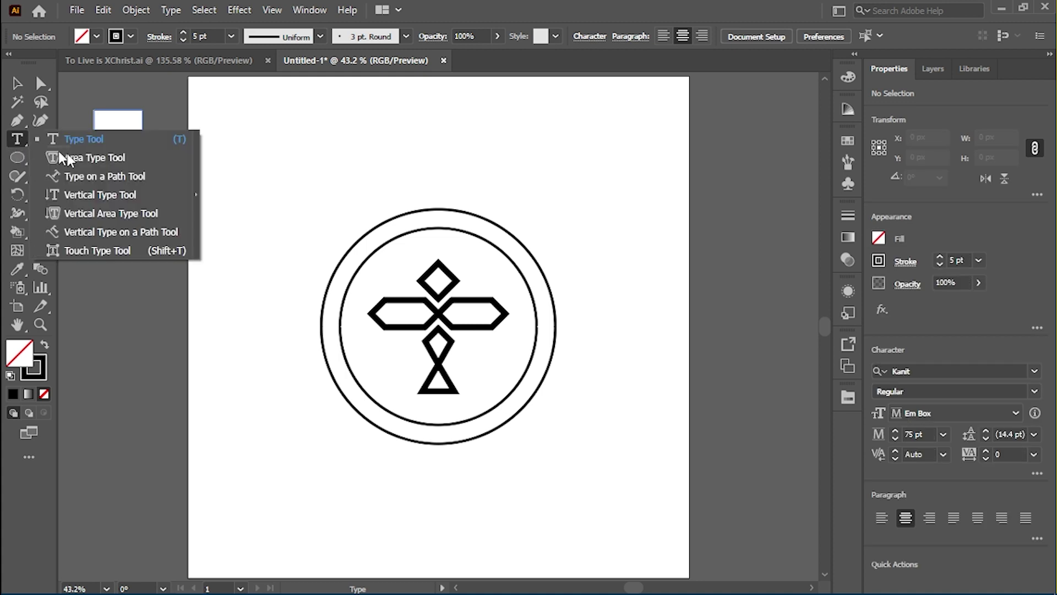
{"action": "left_click", "coordinate": [104, 176]}
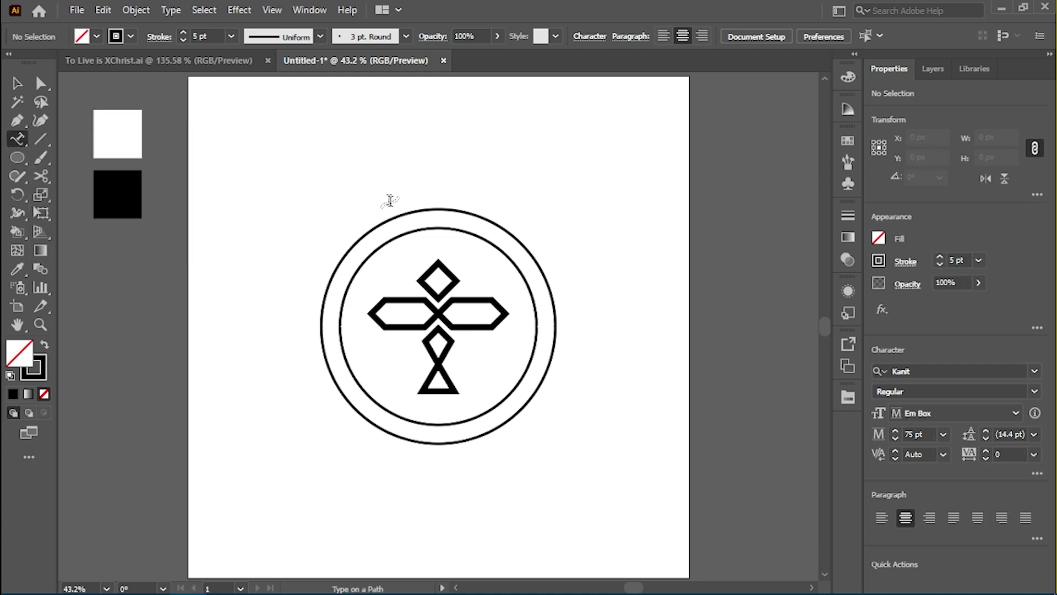
{"action": "key", "text": "x"}
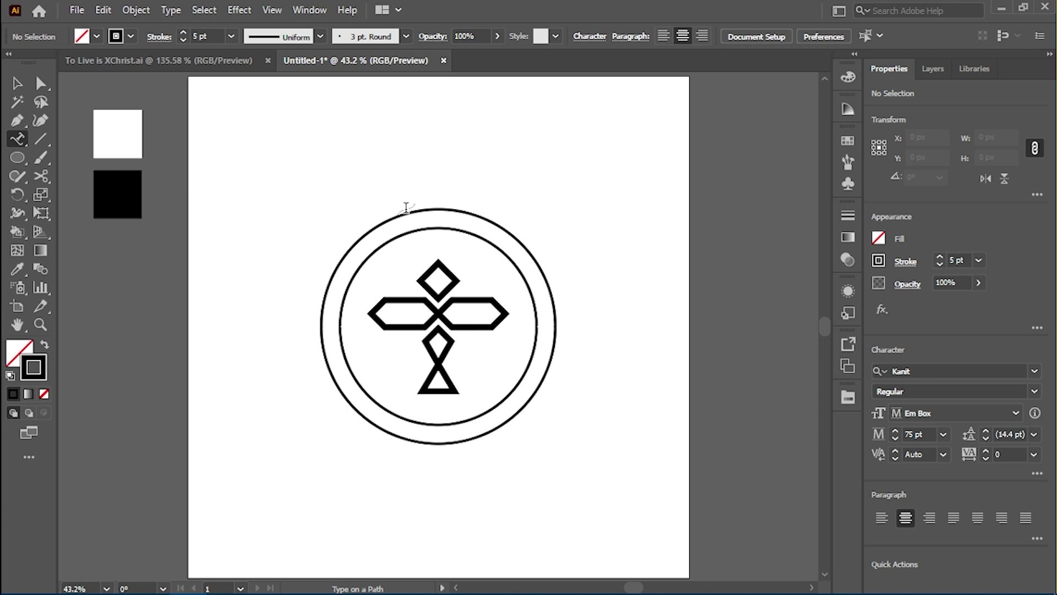
{"action": "left_click", "coordinate": [406, 209]}
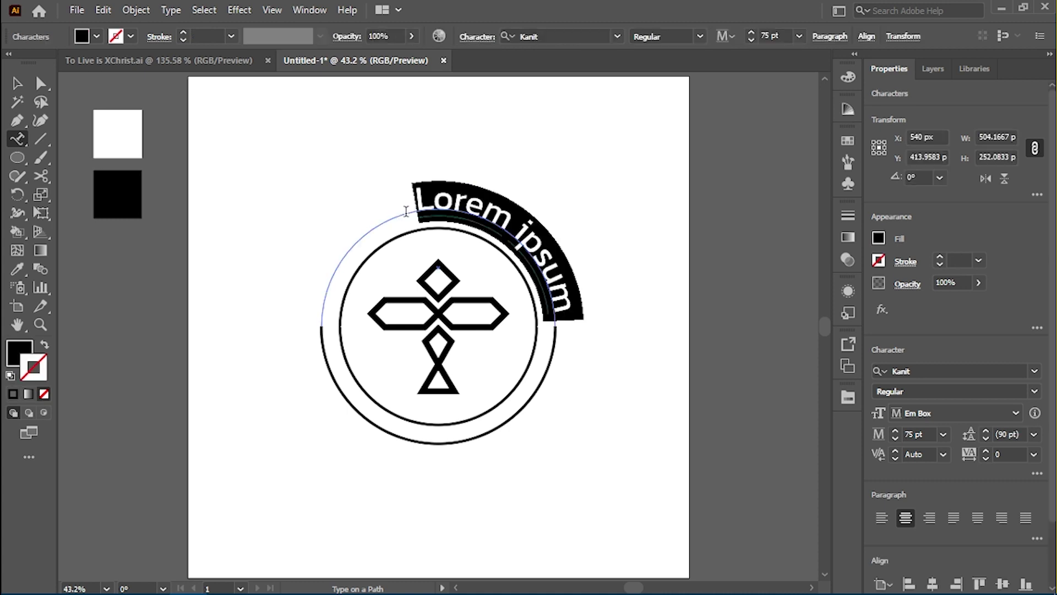
{"action": "type", "text": "TO"}
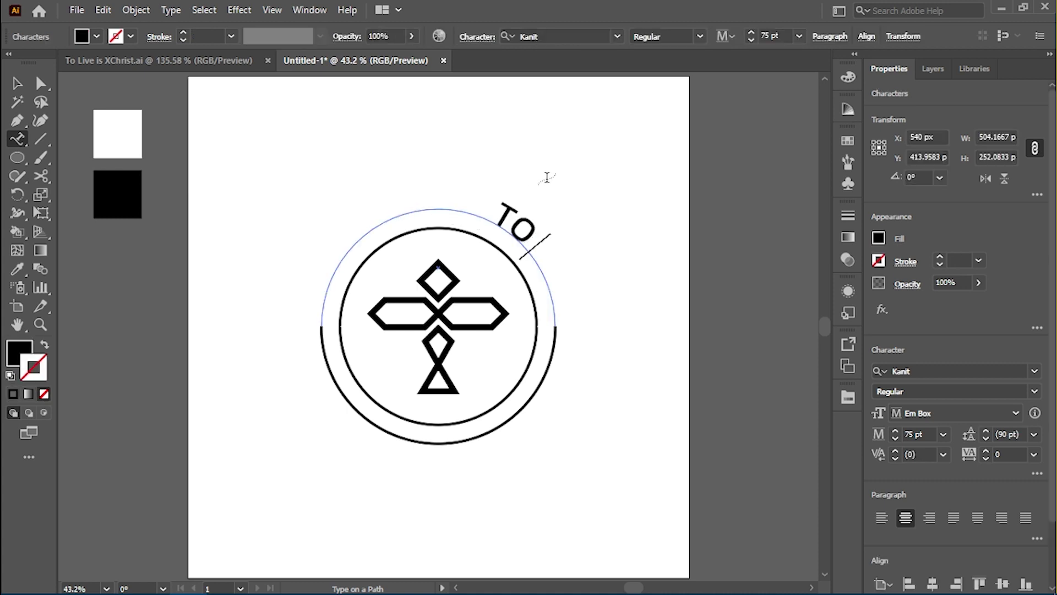
{"action": "type", "text": " LIVE IS C"}
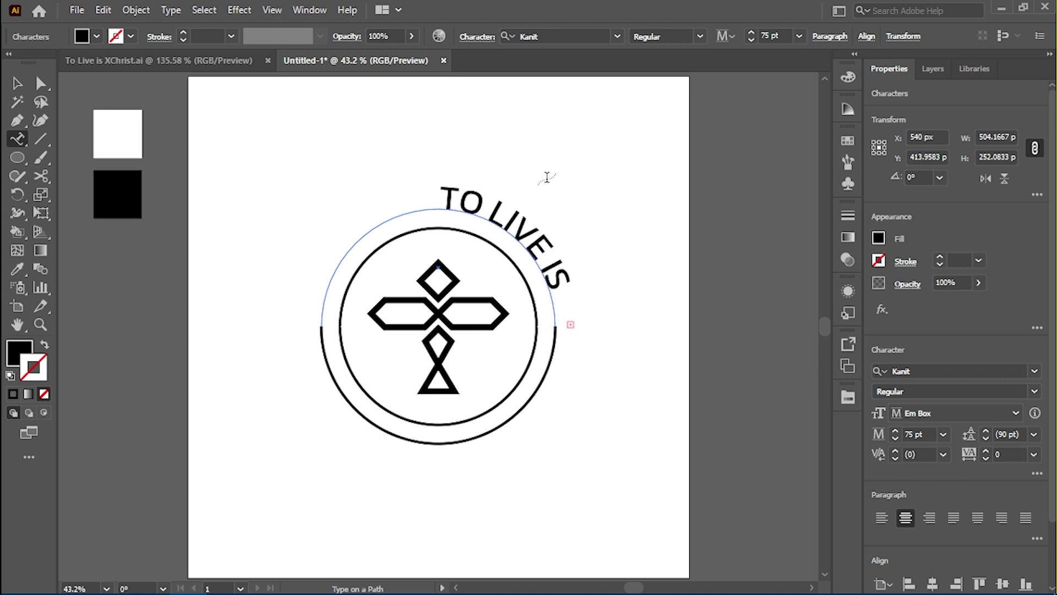
{"action": "key", "text": "Escape"}
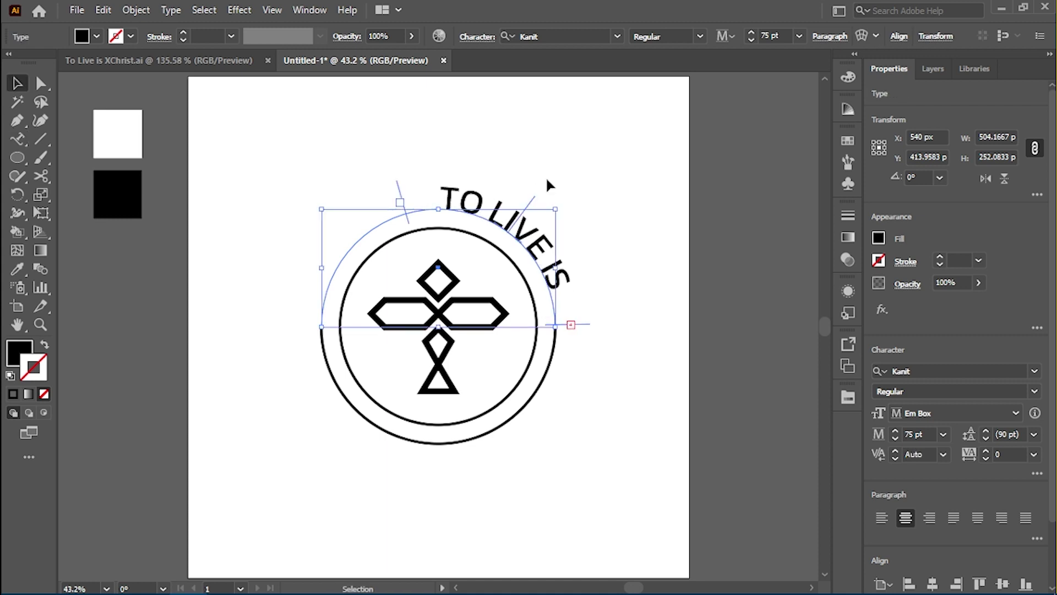
Step: Set the curved top text to Kanit SemiBold with tracking 40
{"action": "left_click", "coordinate": [583, 37]}
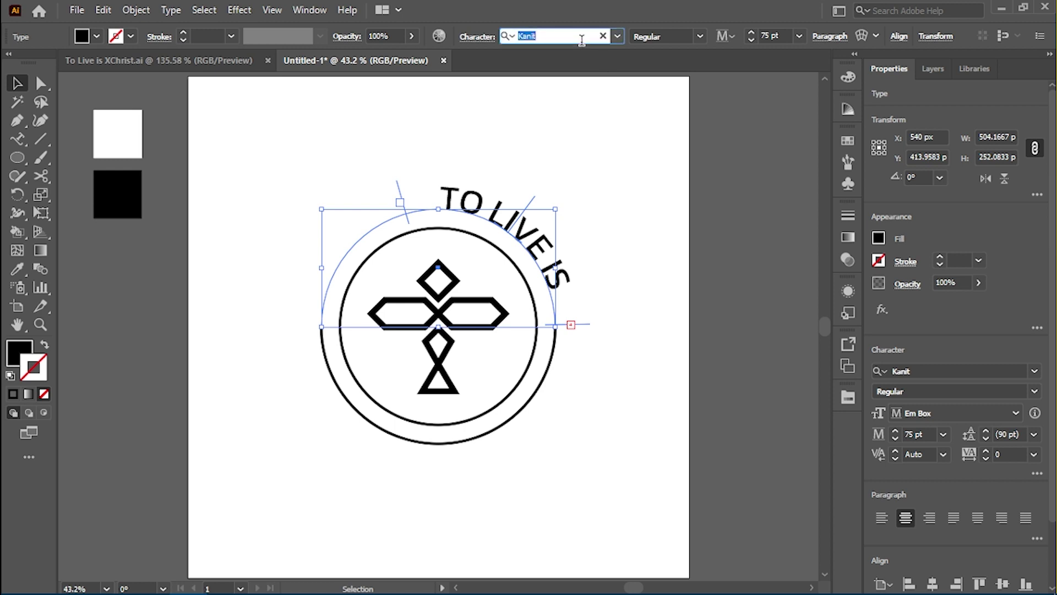
{"action": "type", "text": "Kani"}
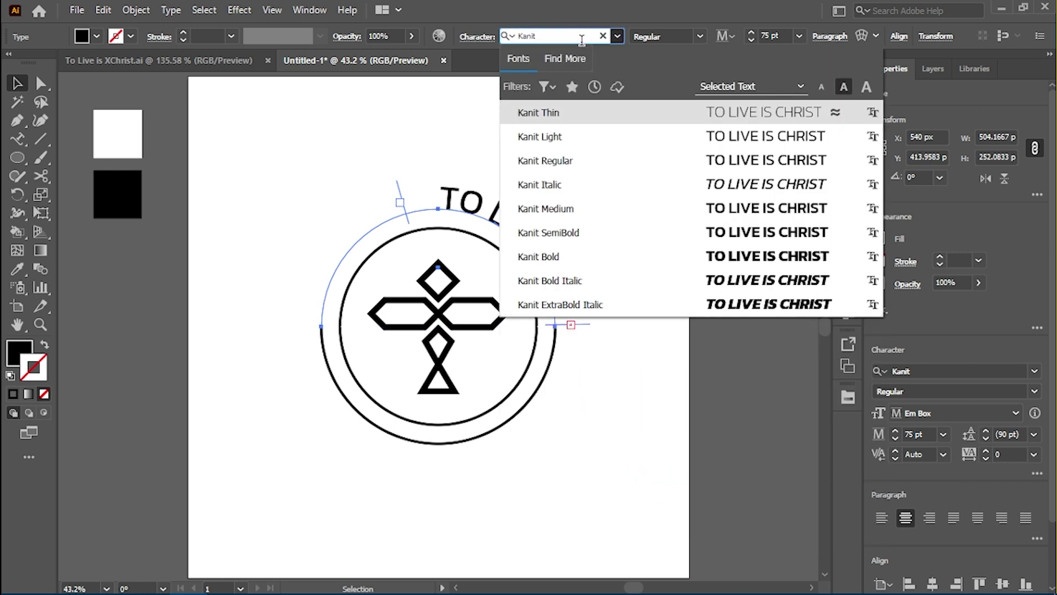
{"action": "left_click", "coordinate": [664, 241]}
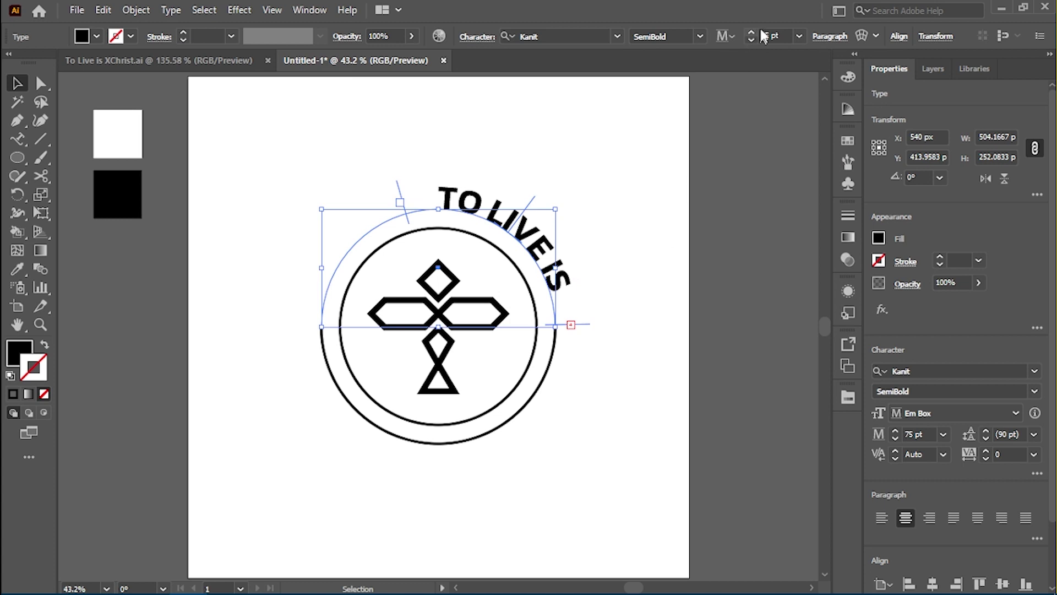
{"action": "left_click", "coordinate": [777, 36]}
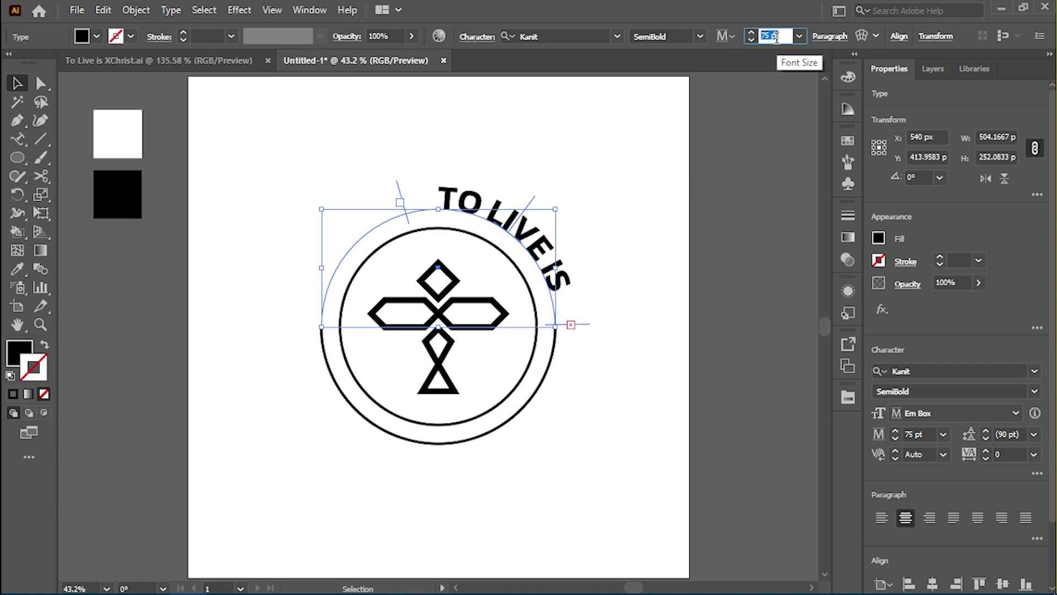
{"action": "key", "text": "Escape"}
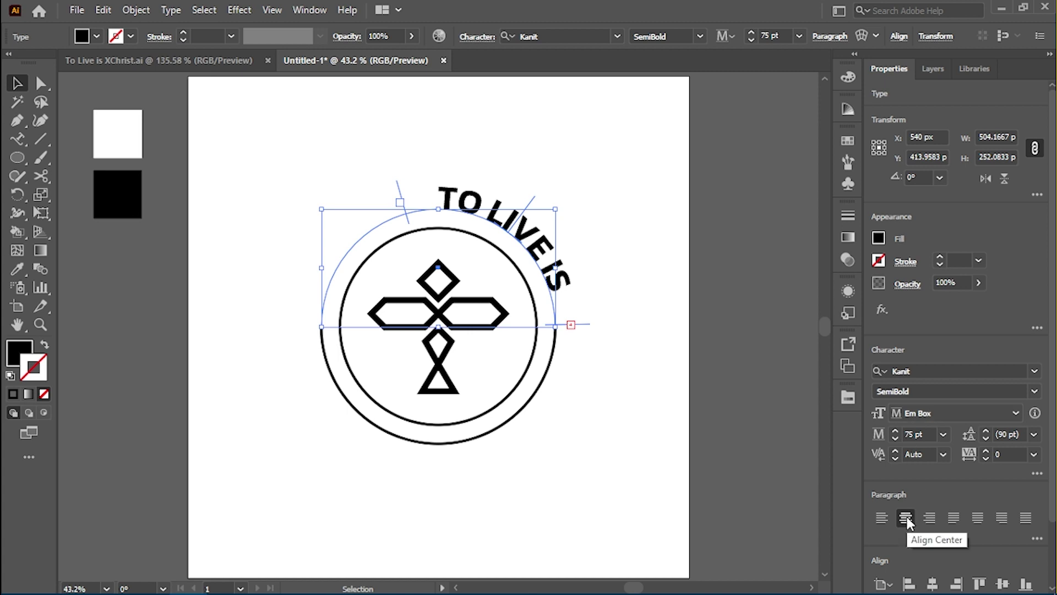
{"action": "left_click", "coordinate": [1015, 454]}
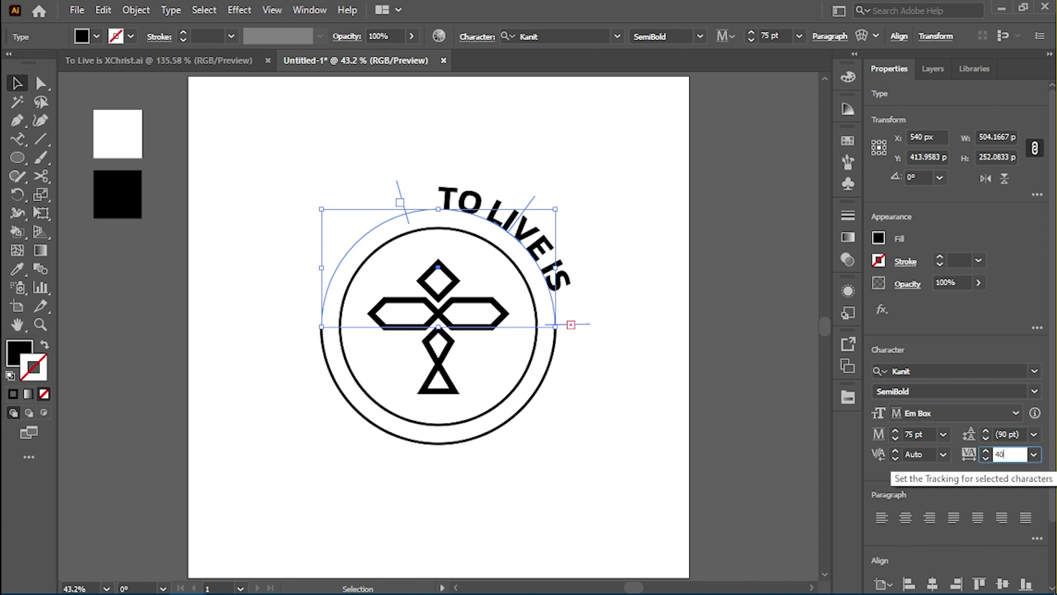
{"action": "key", "text": "Return"}
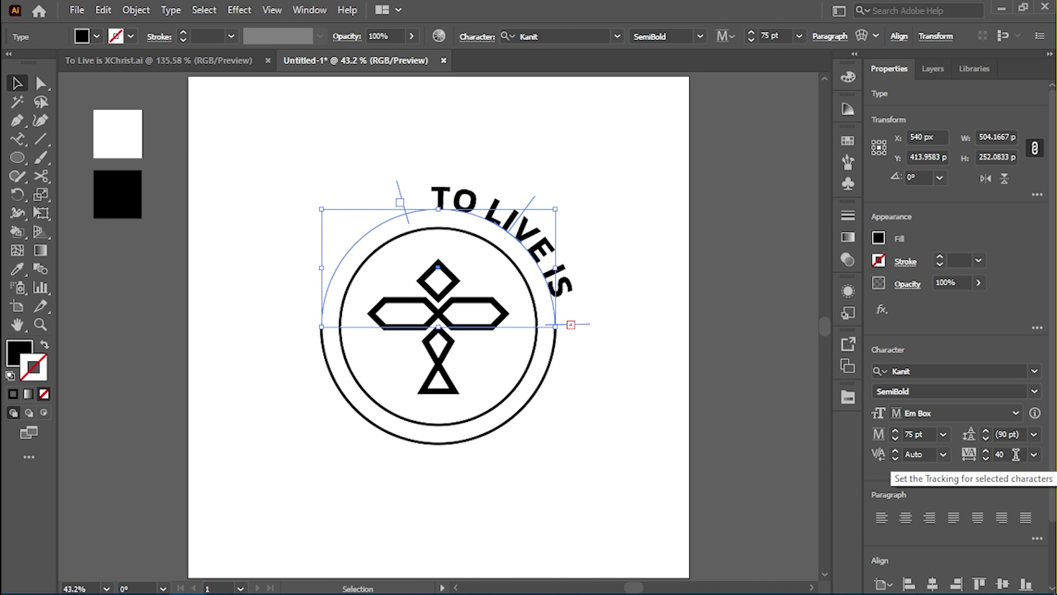
Step: Slide 'TO LIVE IS CHRIST' around the circle so it sits centred over the cross
{"action": "left_click", "coordinate": [612, 204]}
{"action": "left_click", "coordinate": [443, 195]}
{"action": "left_click_drag", "start_coordinate": [396, 186], "coordinate": [319, 331]}
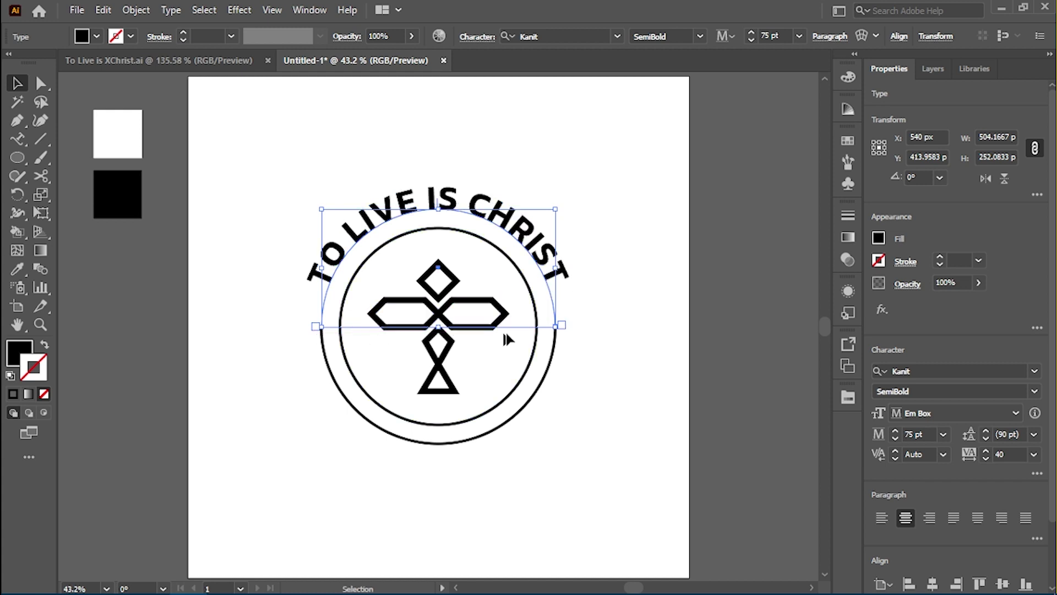
{"action": "left_click_drag", "start_coordinate": [17, 138], "coordinate": [118, 165]}
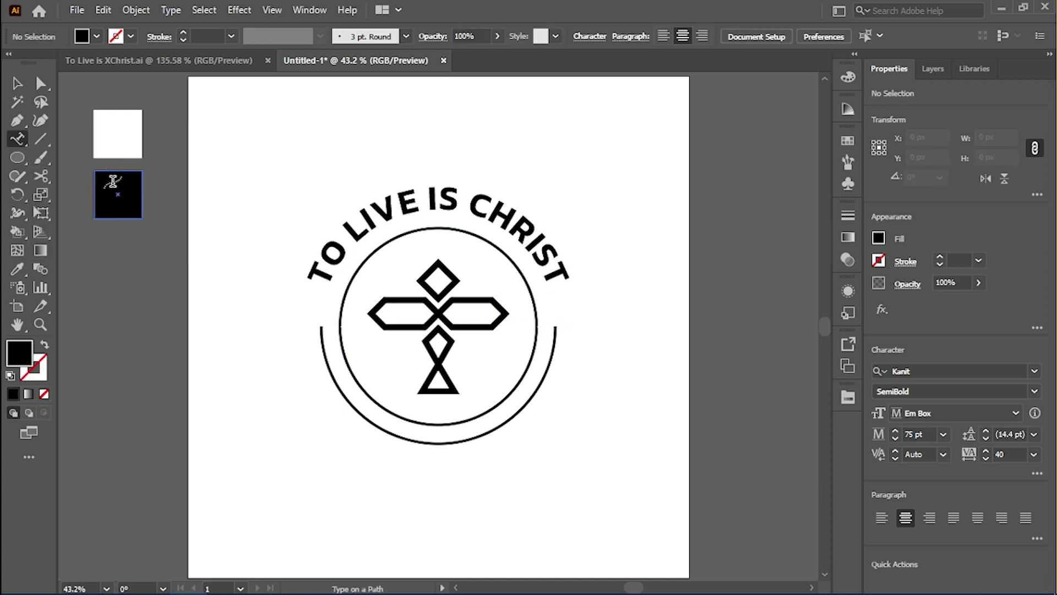
Step: Type 'TO DIE IS GAIN' on the outer circle's lower arc and slide it beneath the emblem
{"action": "left_click", "coordinate": [351, 409]}
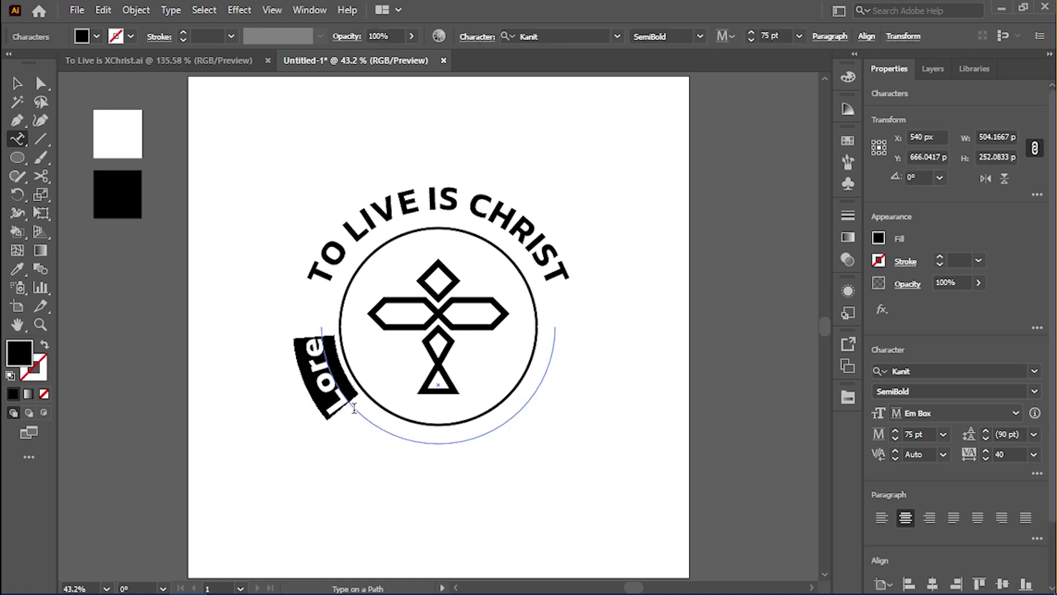
{"action": "type", "text": "TO D"}
{"action": "key", "text": "BackSpace"}
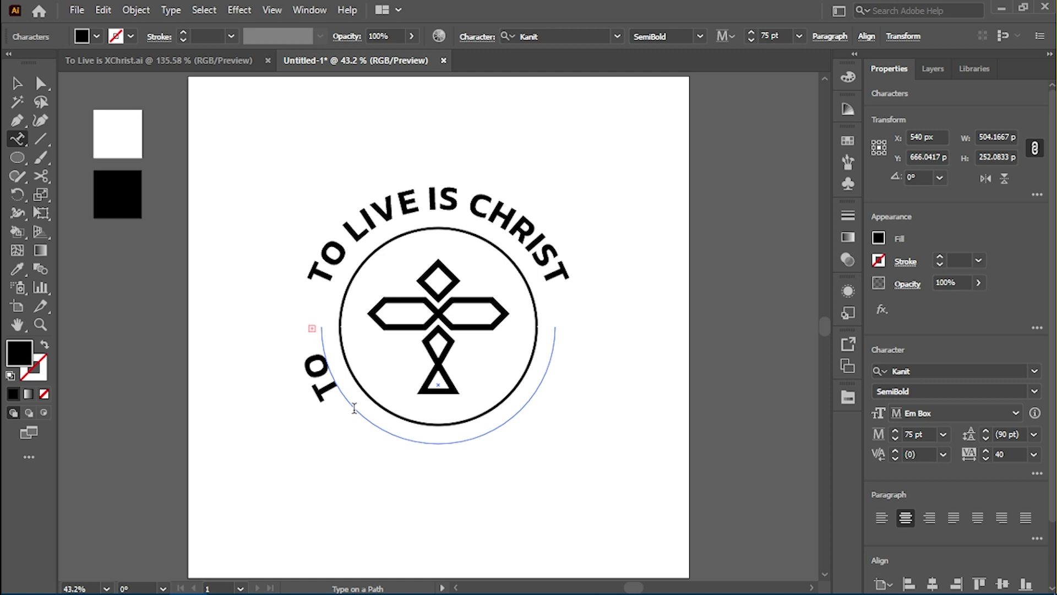
{"action": "key", "text": "Escape"}
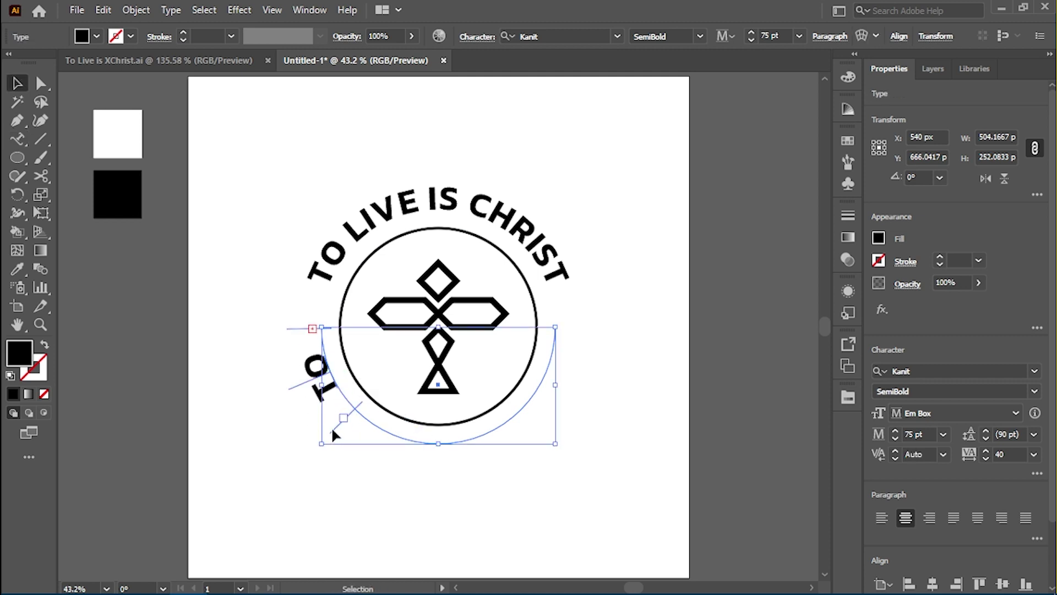
{"action": "left_click_drag", "start_coordinate": [333, 426], "coordinate": [617, 338]}
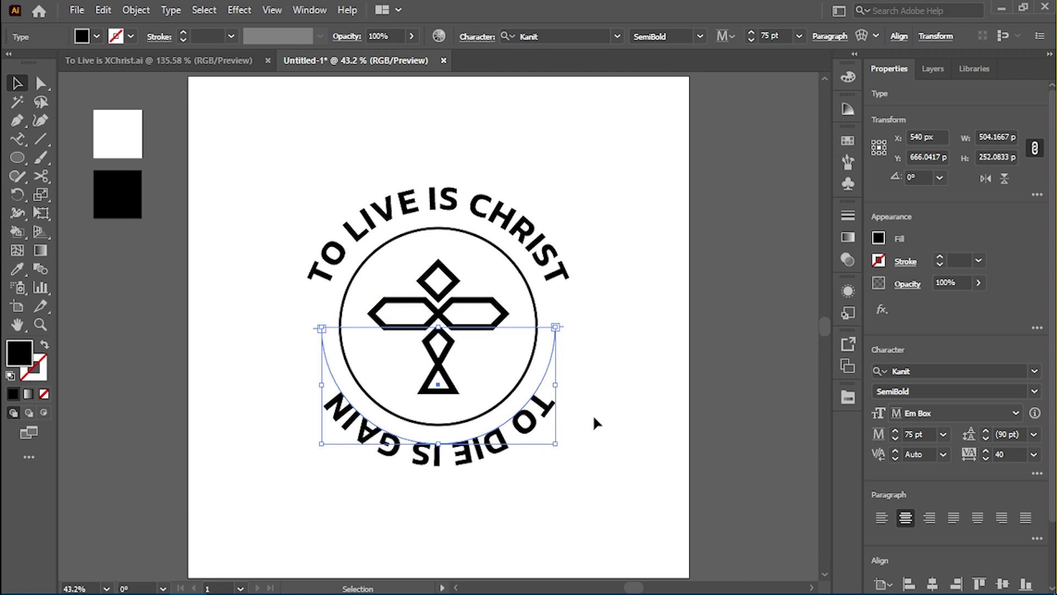
{"action": "left_click", "coordinate": [610, 401]}
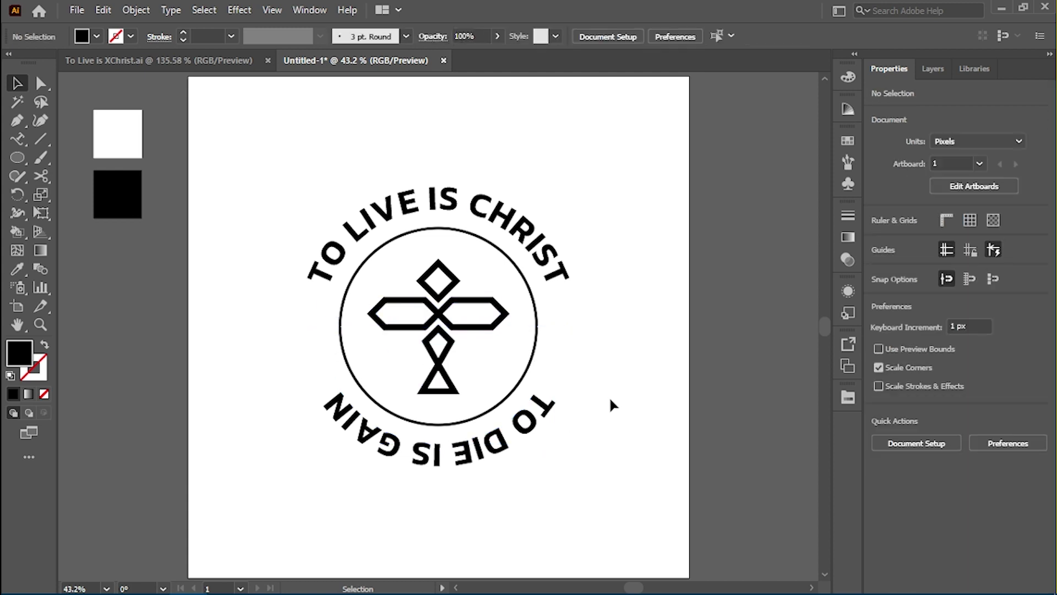
Step: Flip 'TO DIE IS GAIN' and set its Type on a Path alignment to Center
{"action": "left_click", "coordinate": [488, 455]}
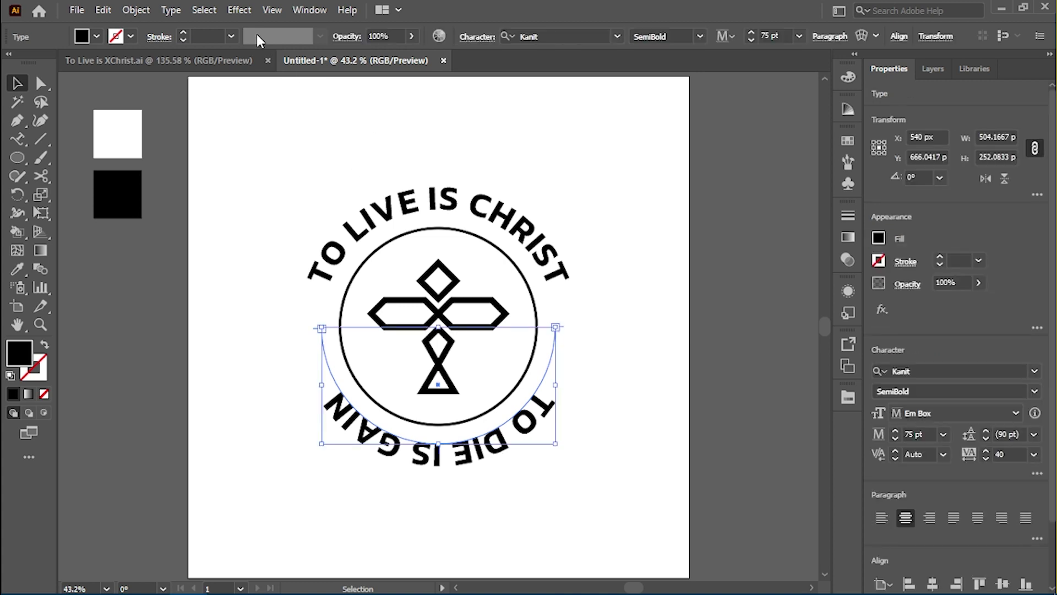
{"action": "left_click", "coordinate": [172, 11]}
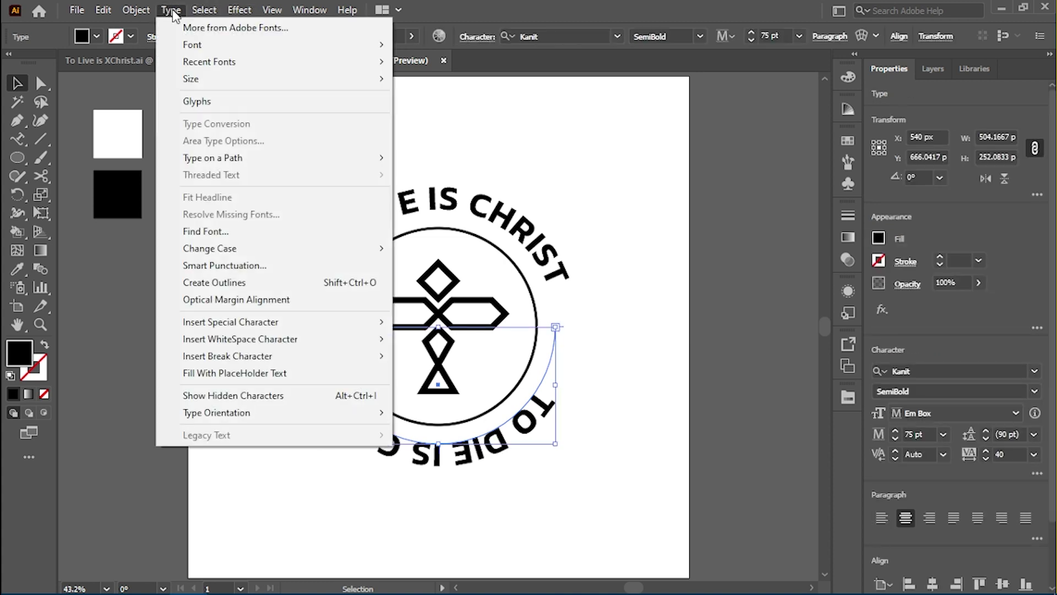
{"action": "mouse_move", "coordinate": [331, 160]}
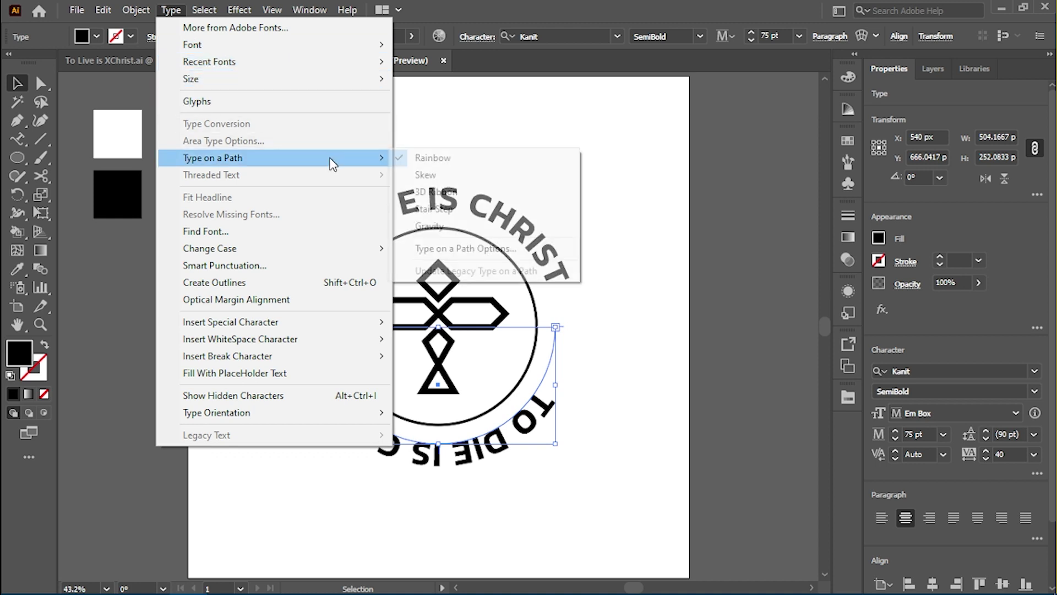
{"action": "left_click", "coordinate": [527, 249]}
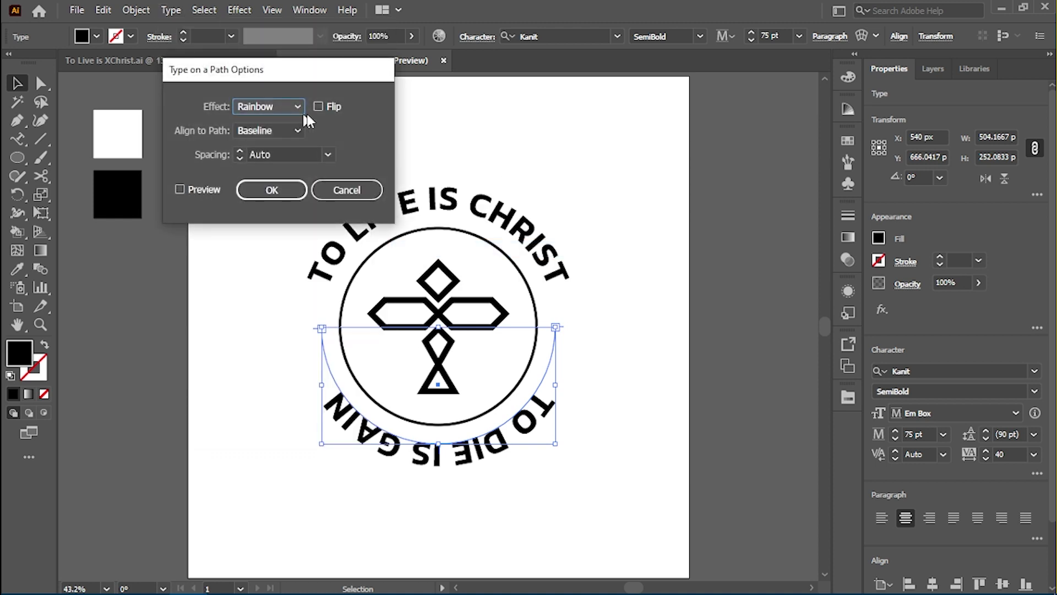
{"action": "left_click", "coordinate": [277, 134]}
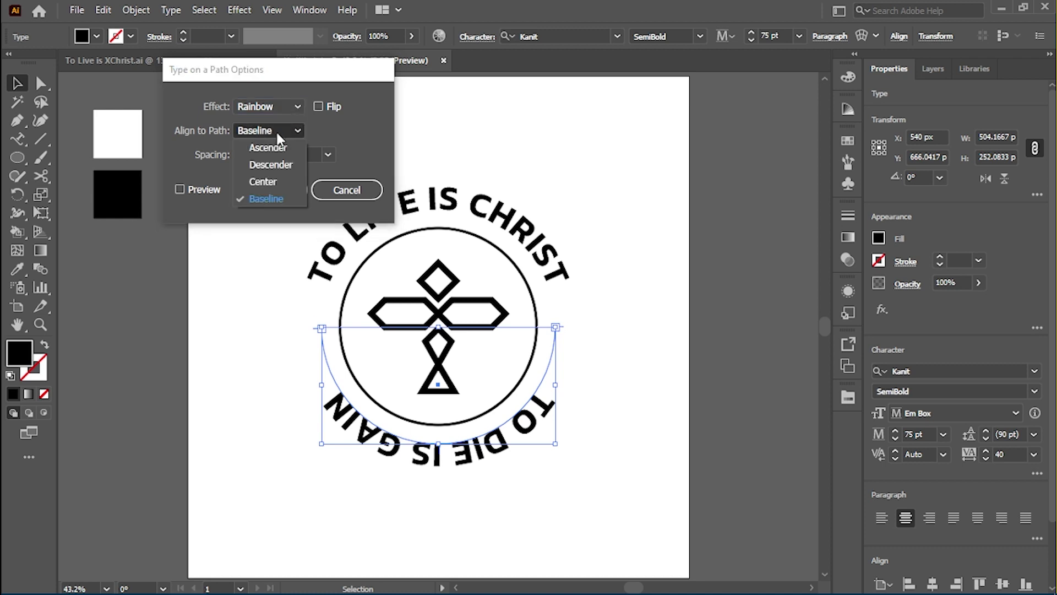
{"action": "left_click", "coordinate": [275, 182]}
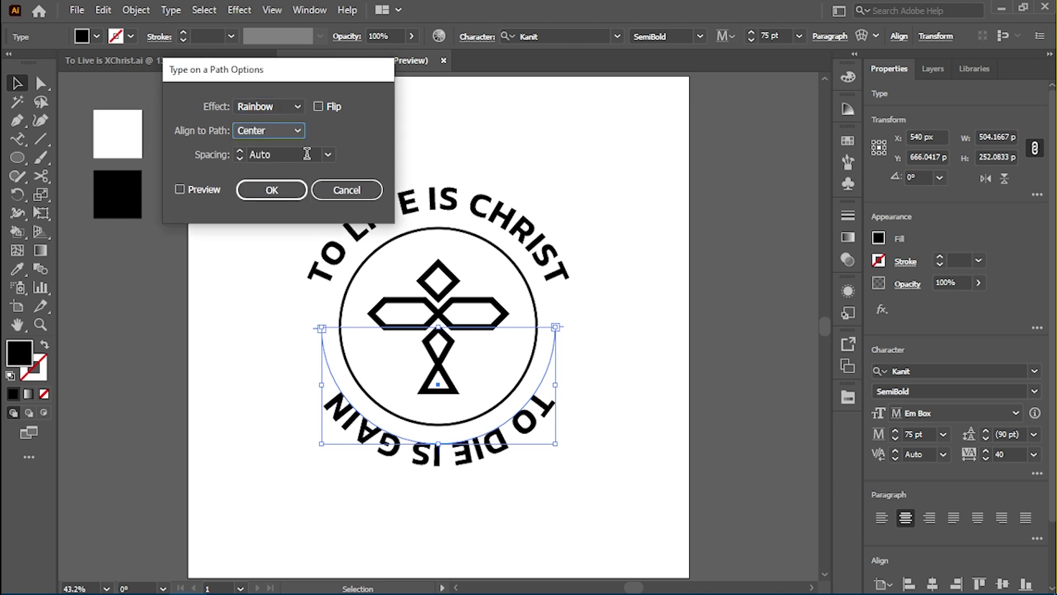
{"action": "left_click", "coordinate": [333, 106]}
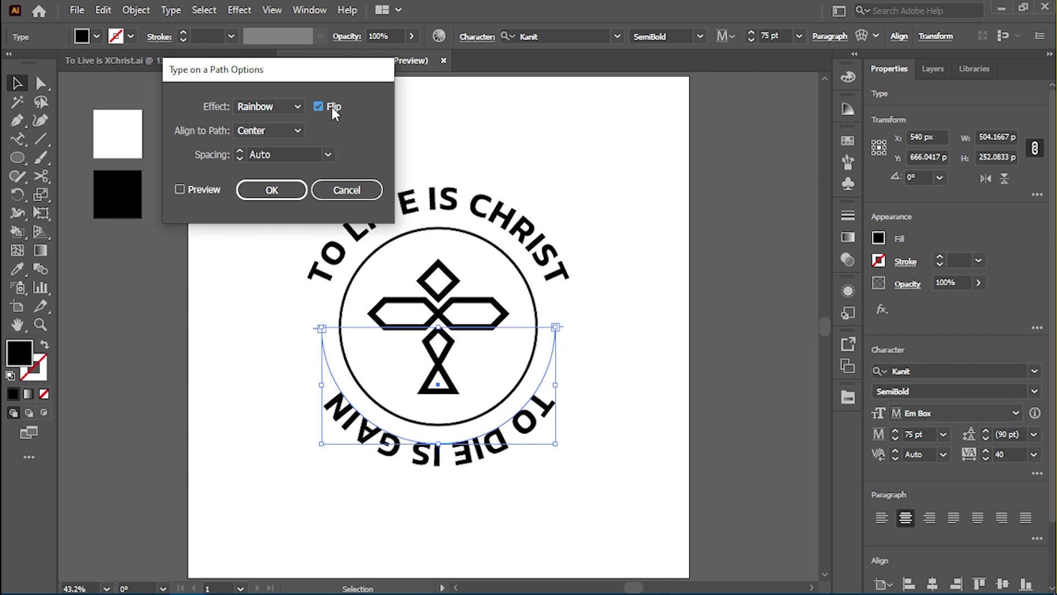
{"action": "left_click", "coordinate": [180, 190]}
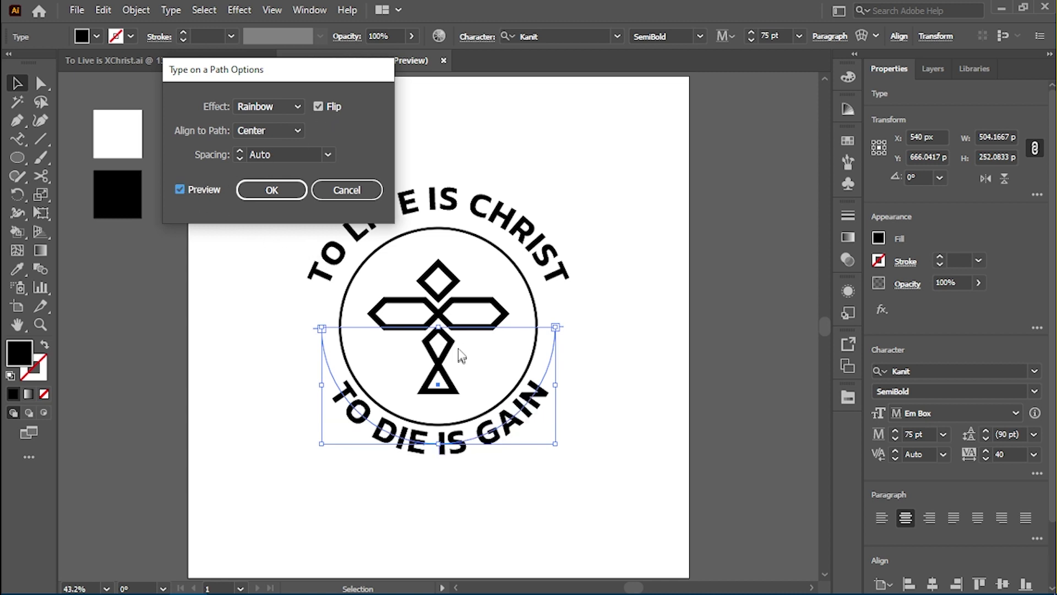
{"action": "left_click", "coordinate": [264, 190]}
Step: Set Align to Path to Center for 'TO LIVE IS CHRIST' in Type on a Path Options
{"action": "left_click", "coordinate": [474, 208]}
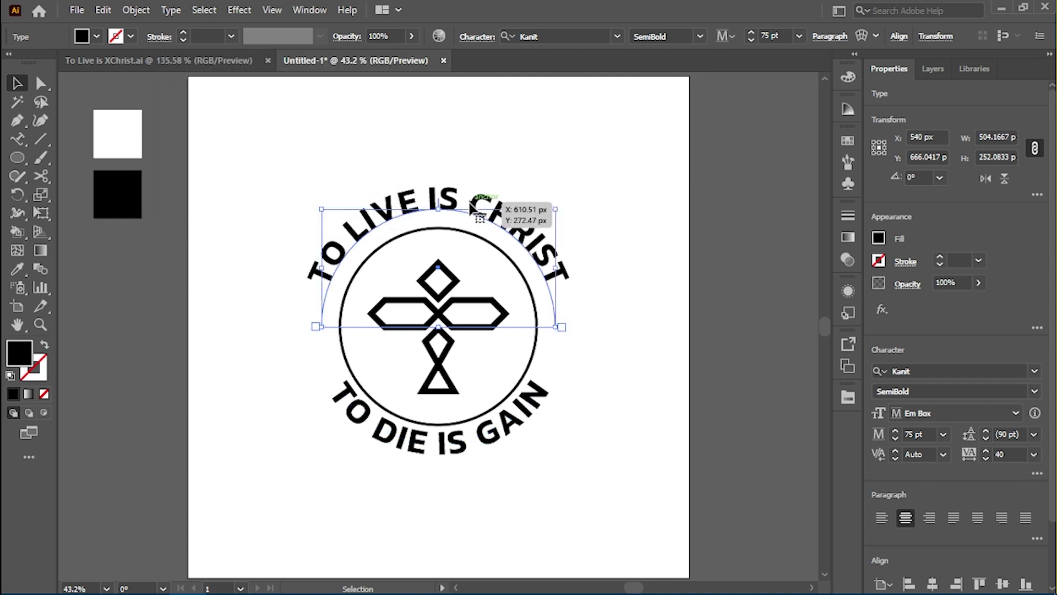
{"action": "left_click", "coordinate": [175, 12]}
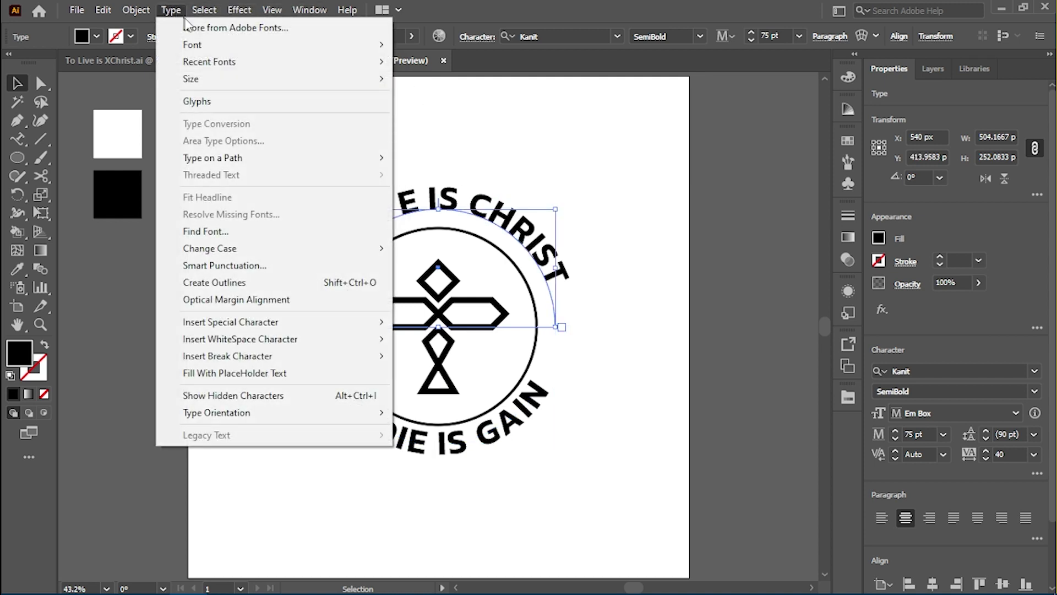
{"action": "mouse_move", "coordinate": [351, 157]}
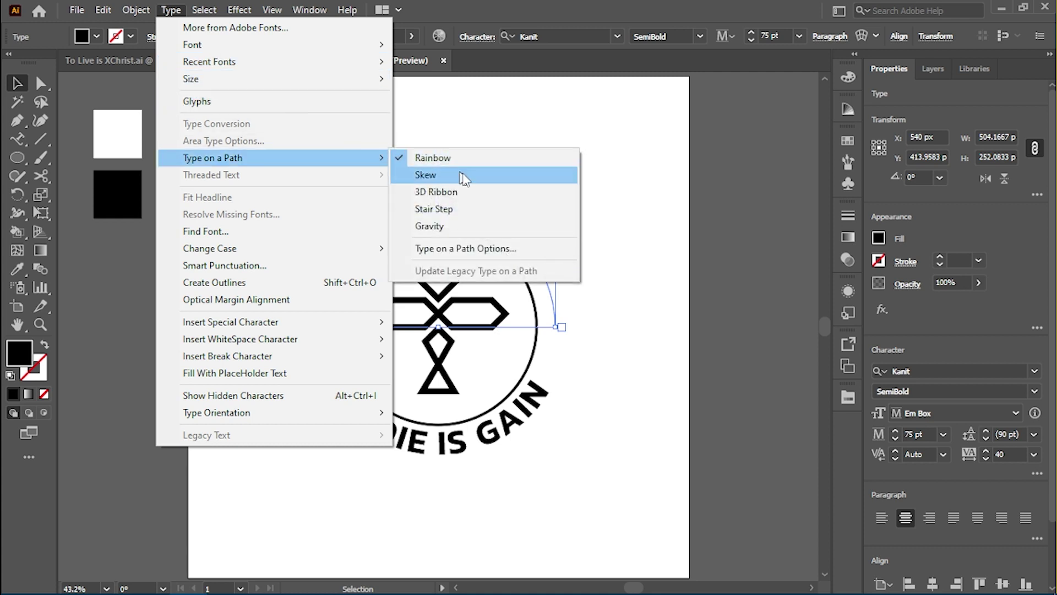
{"action": "left_click", "coordinate": [508, 247]}
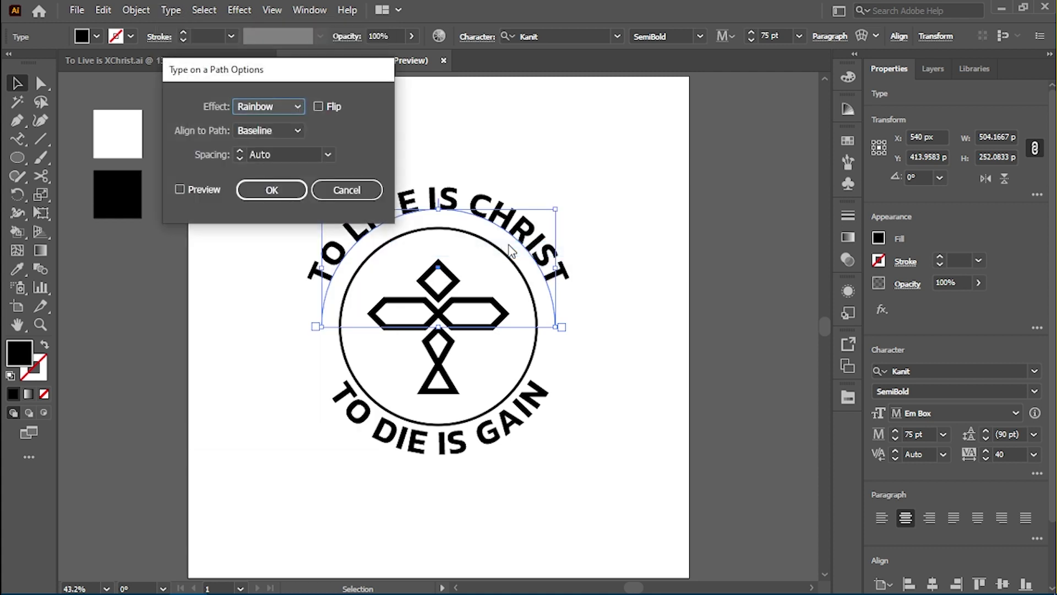
{"action": "left_click", "coordinate": [283, 130]}
{"action": "left_click", "coordinate": [278, 176]}
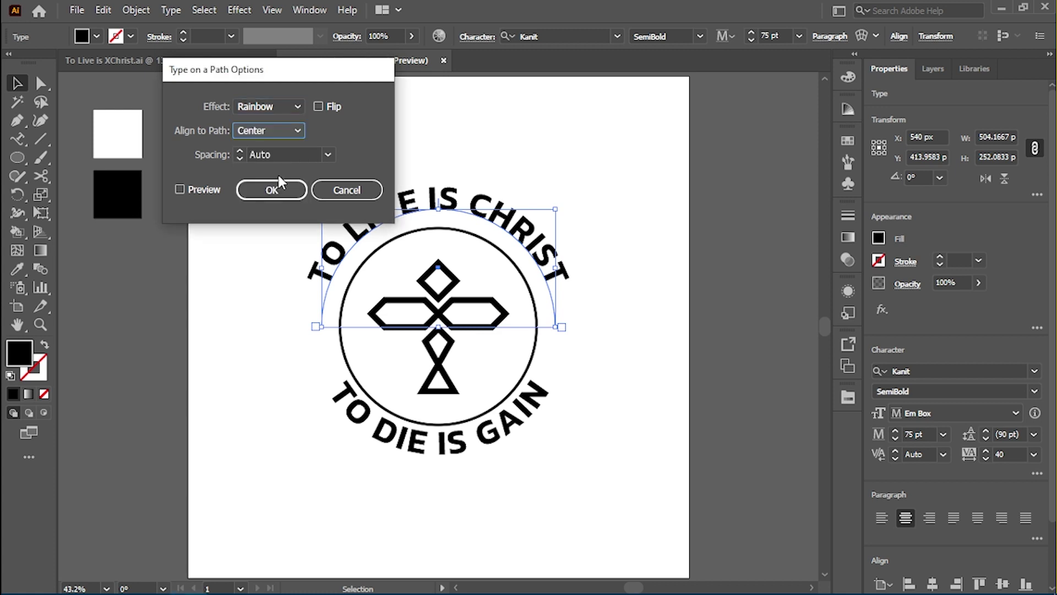
{"action": "left_click", "coordinate": [191, 190]}
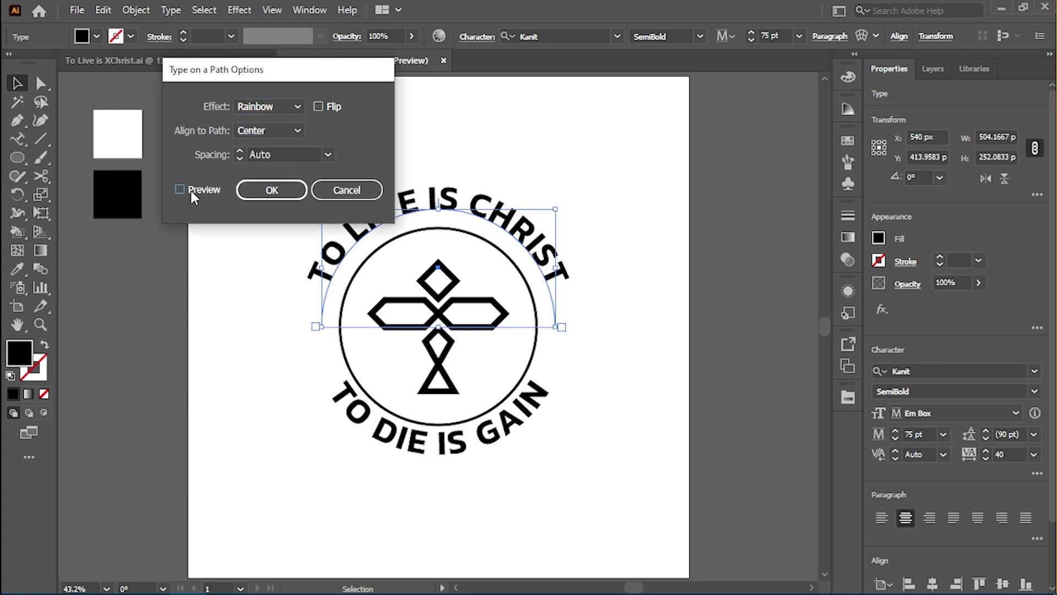
{"action": "left_click", "coordinate": [278, 190]}
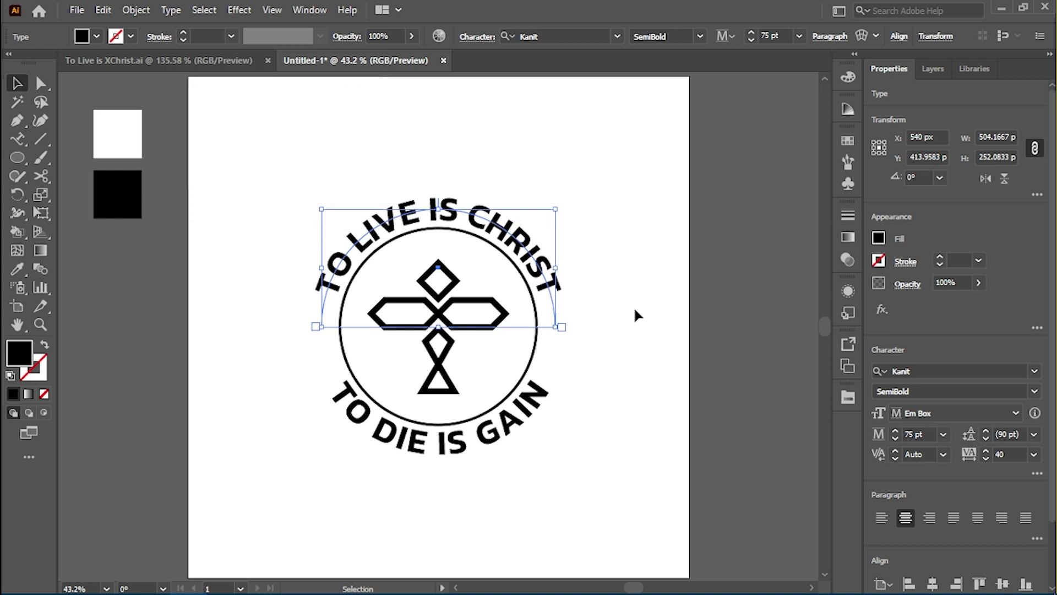
Step: Scale both curved texts out to about 537 px across, keeping the font size at 75 pt
{"action": "left_click", "coordinate": [479, 438], "text": "shift"}
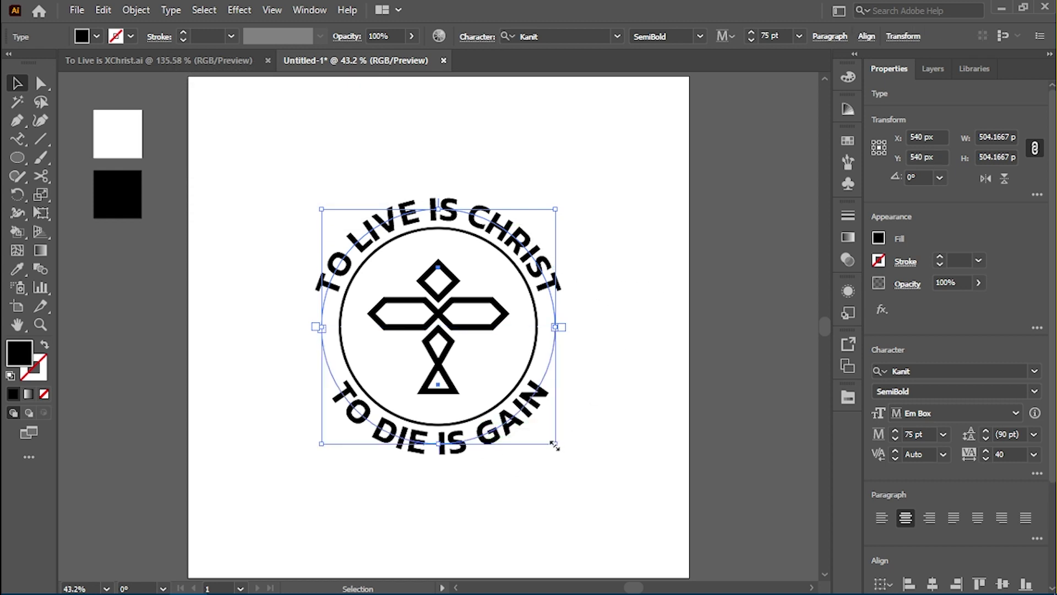
{"action": "mouse_move", "coordinate": [554, 445]}
{"action": "left_mouse_down"}
{"action": "mouse_move", "coordinate": [573, 460]}
{"action": "mouse_move", "coordinate": [562, 455]}
{"action": "left_mouse_up"}
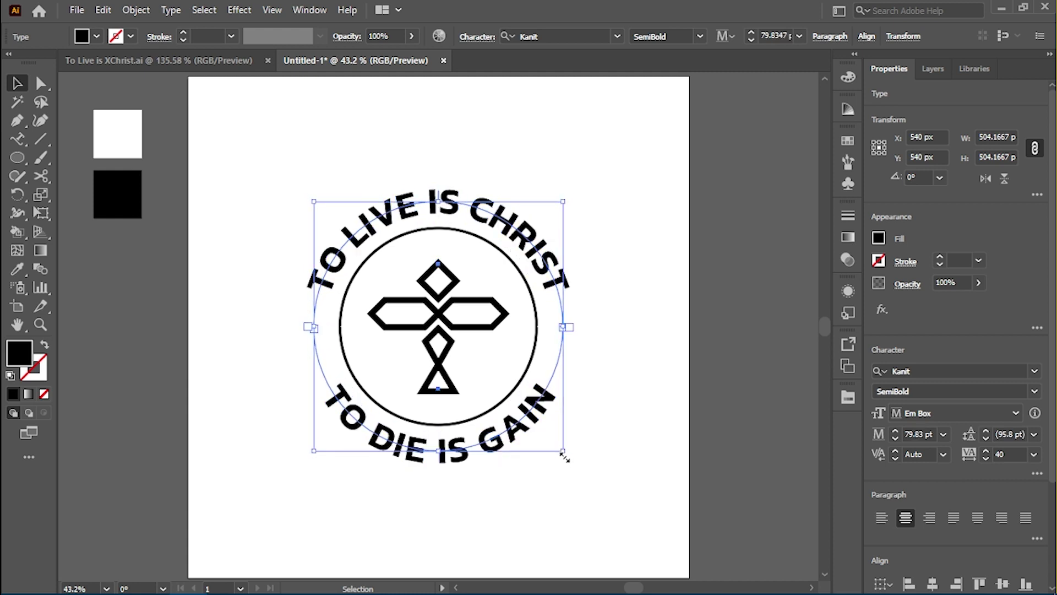
{"action": "left_click", "coordinate": [779, 35]}
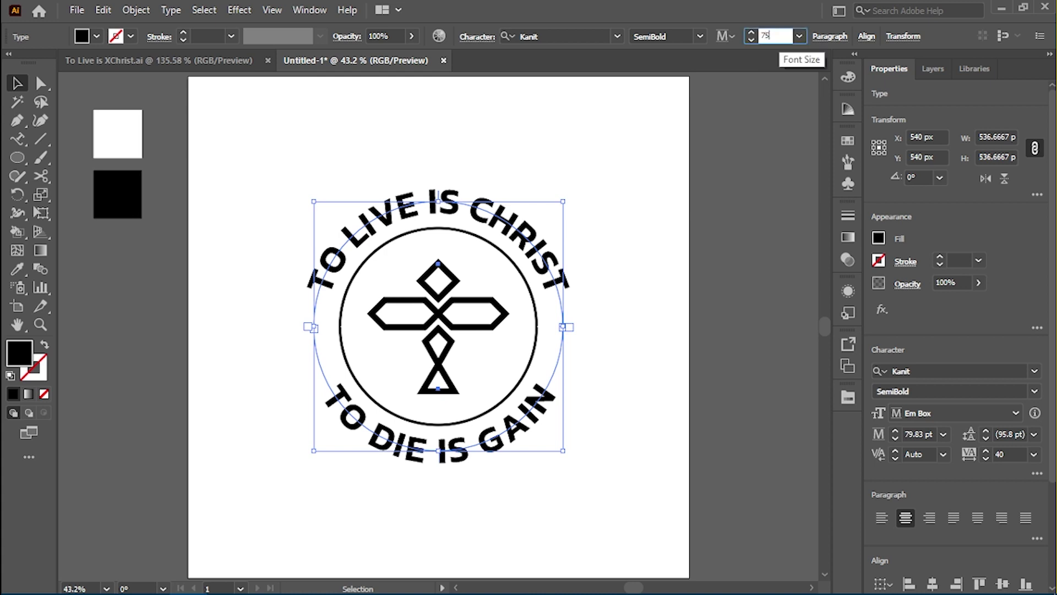
{"action": "key", "text": "Return"}
Step: Copy and paste the circle in front, then enlarge the copy to 646.67 px around the lettering
{"action": "left_click", "coordinate": [611, 225]}
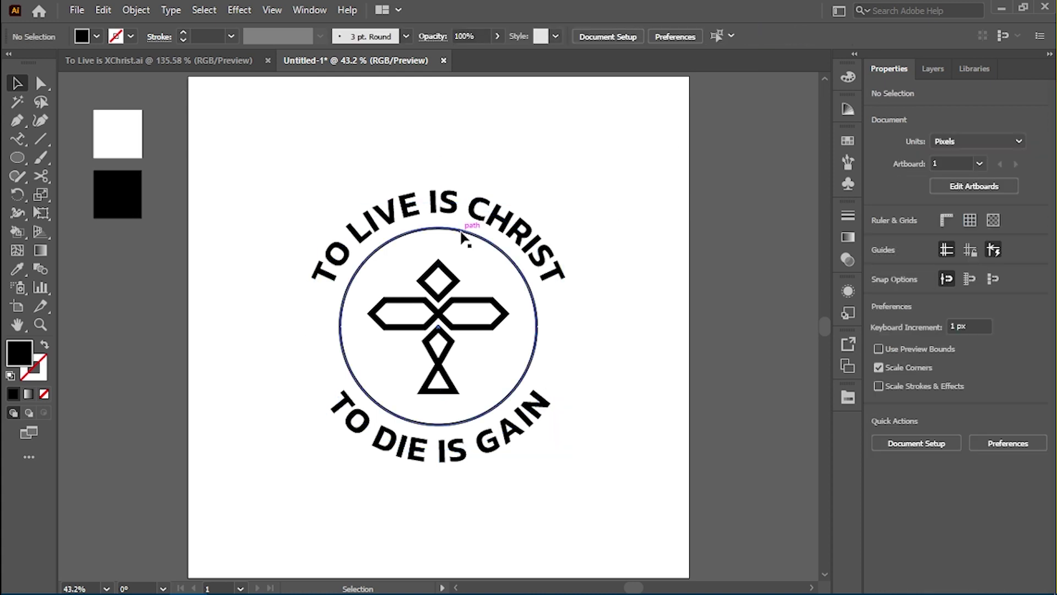
{"action": "left_click", "coordinate": [462, 233]}
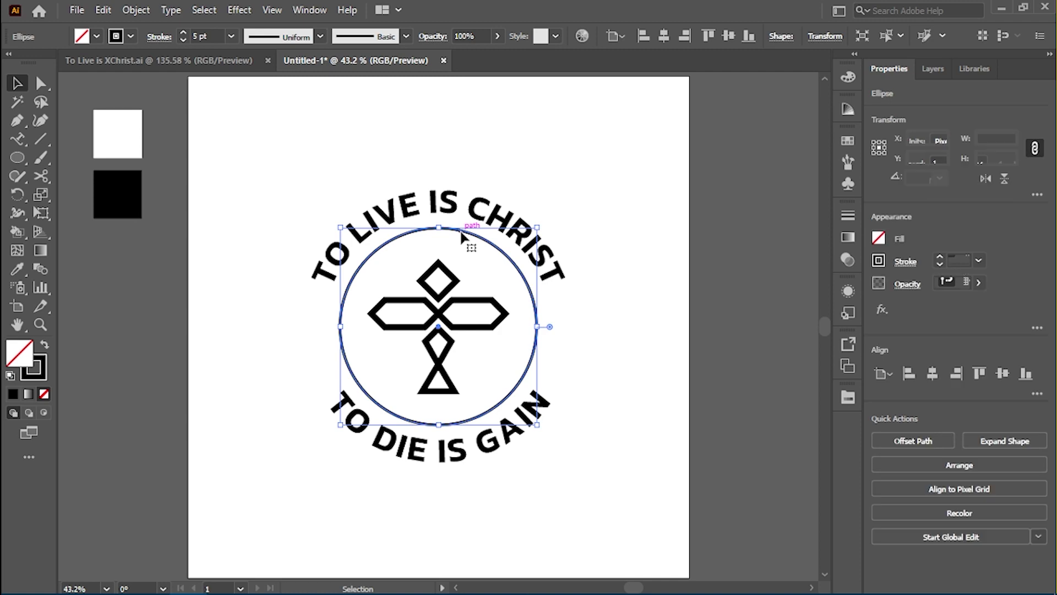
{"action": "left_click", "coordinate": [106, 10]}
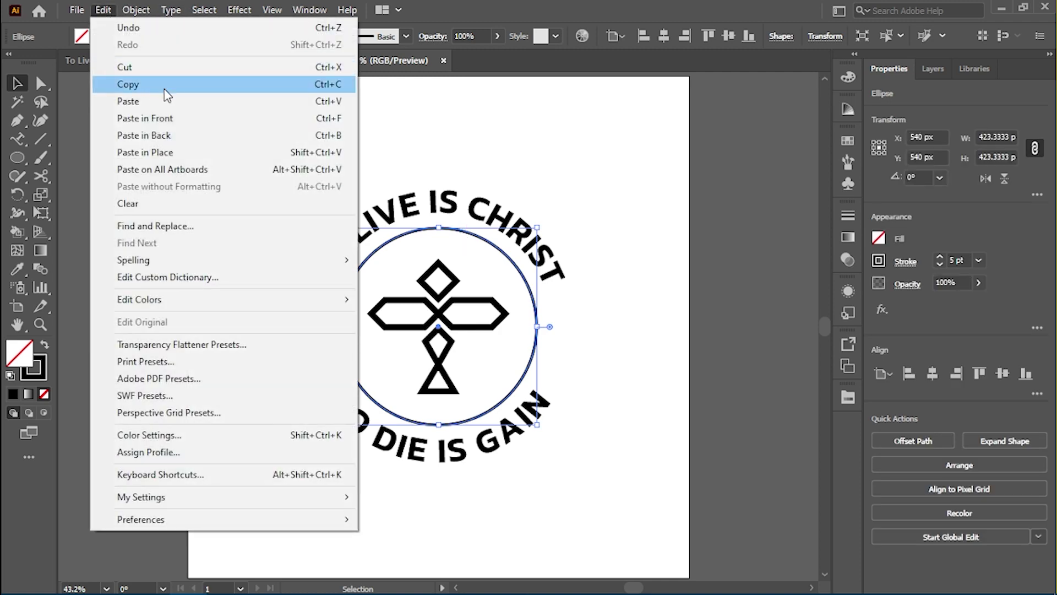
{"action": "left_click", "coordinate": [168, 96]}
{"action": "left_click", "coordinate": [102, 10]}
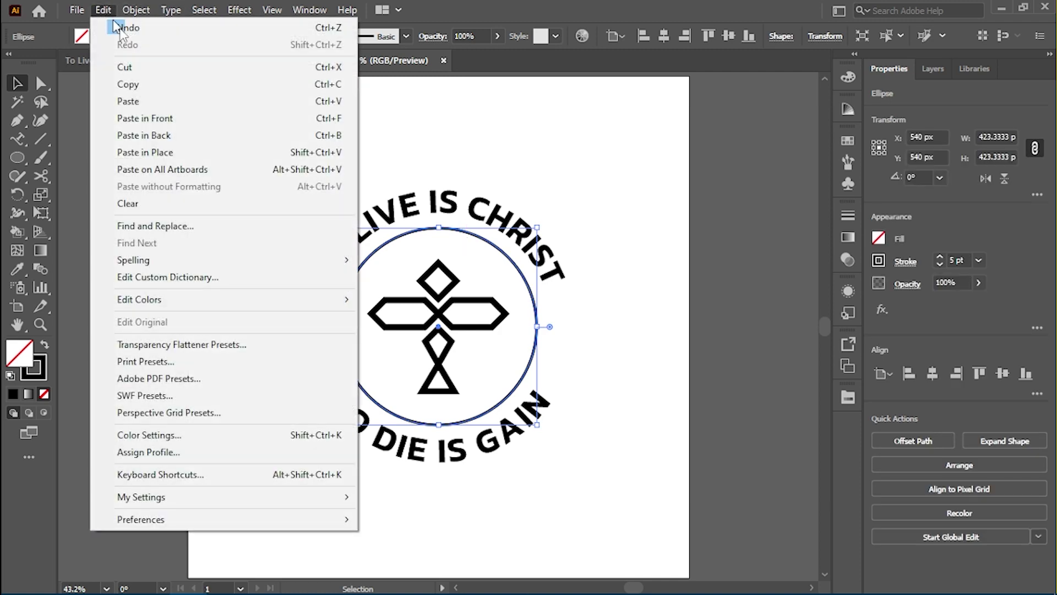
{"action": "left_click", "coordinate": [243, 120]}
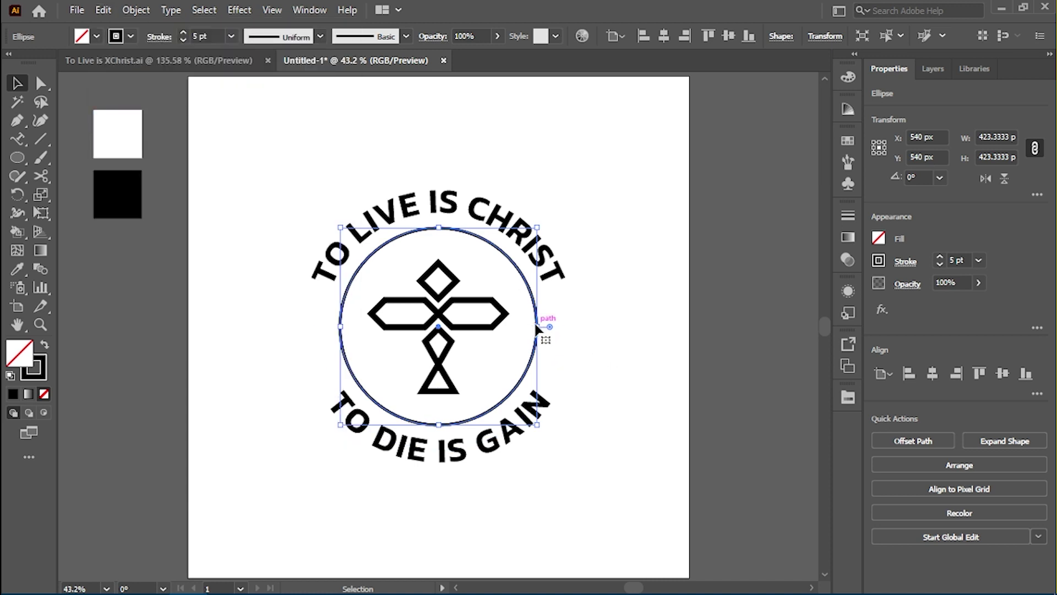
{"action": "left_click_drag", "start_coordinate": [537, 326], "coordinate": [590, 317]}
Step: Add a 'PHIL' text object beside the badge
{"action": "left_click", "coordinate": [648, 307]}
{"action": "key", "text": "t"}
{"action": "left_click", "coordinate": [622, 307]}
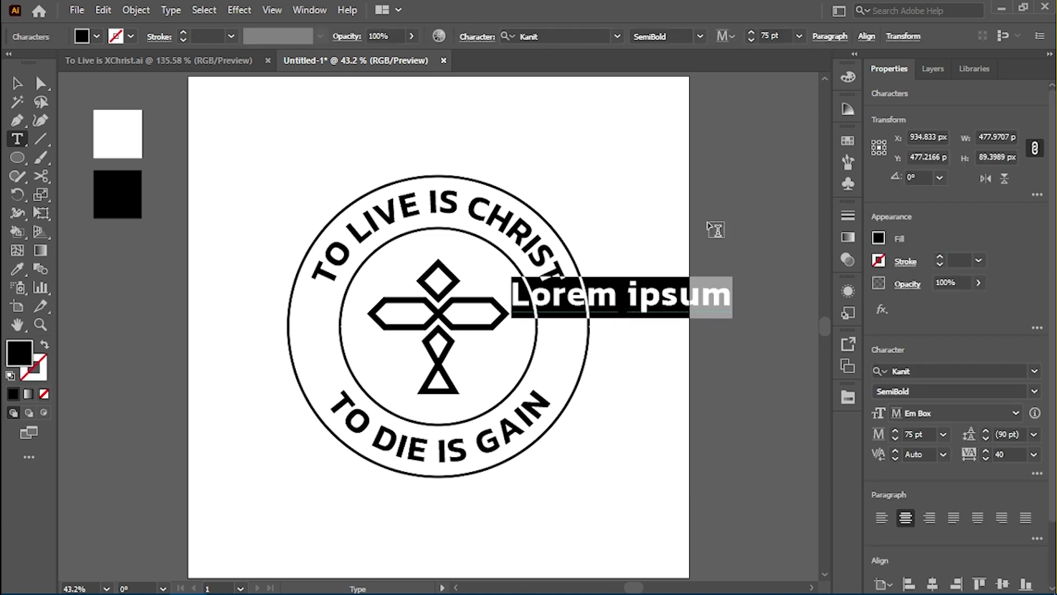
{"action": "type", "text": "PHIL"}
{"action": "key", "text": "Escape"}
Step: Make PHIL 36 pt Kanit Medium and move it to the badge's left side between the rings
{"action": "left_click", "coordinate": [1035, 392]}
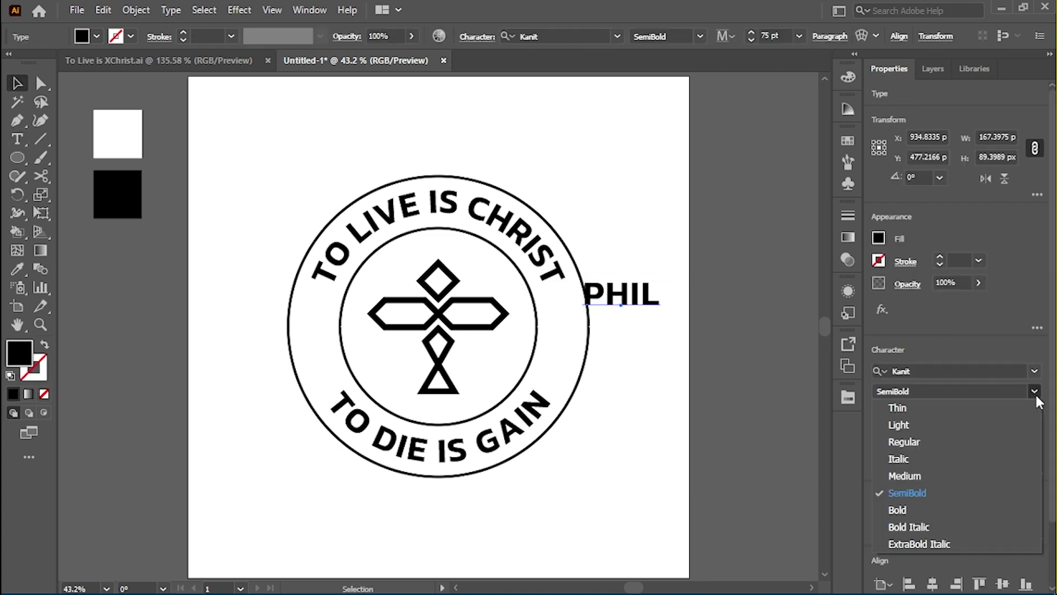
{"action": "left_click", "coordinate": [905, 476]}
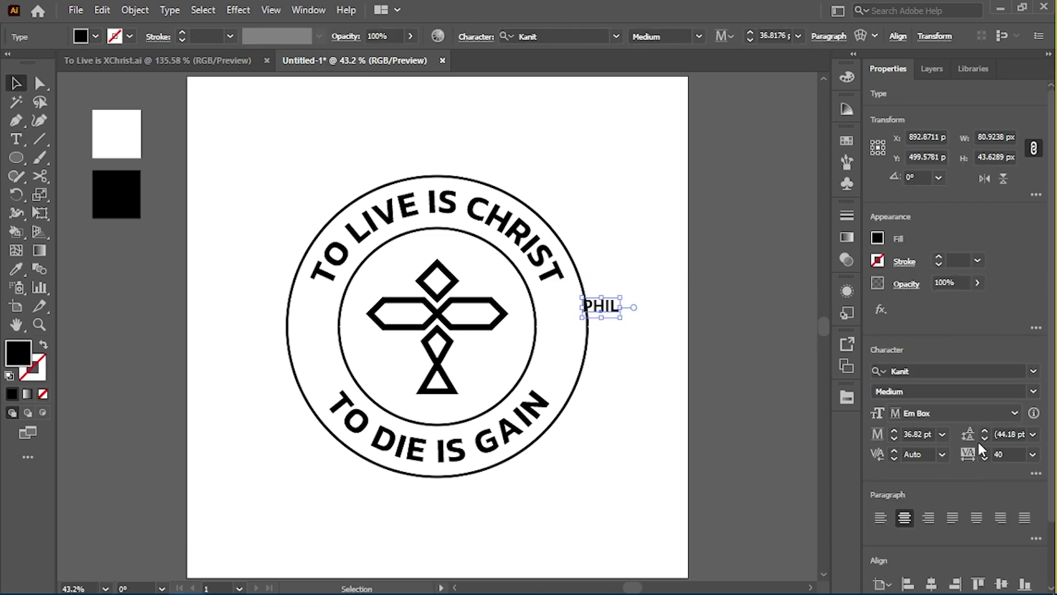
{"action": "left_click", "coordinate": [942, 434]}
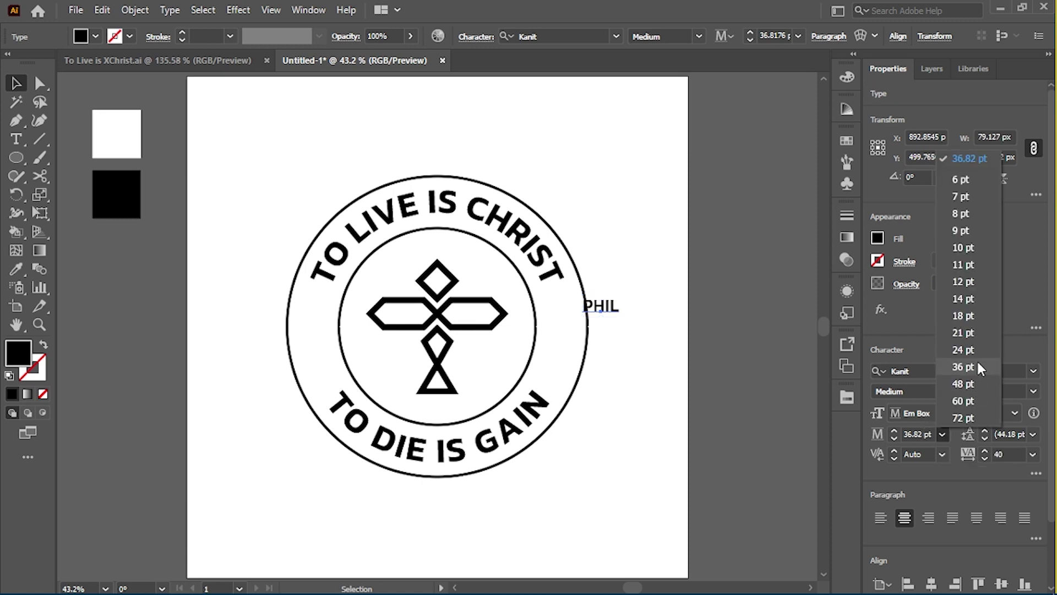
{"action": "left_click", "coordinate": [963, 366]}
{"action": "left_click", "coordinate": [626, 325]}
{"action": "left_click_drag", "start_coordinate": [602, 305], "coordinate": [330, 331]}
Step: Draw a rectangle over PHIL and give it the circles' 5 pt black outline
{"action": "key", "text": "m"}
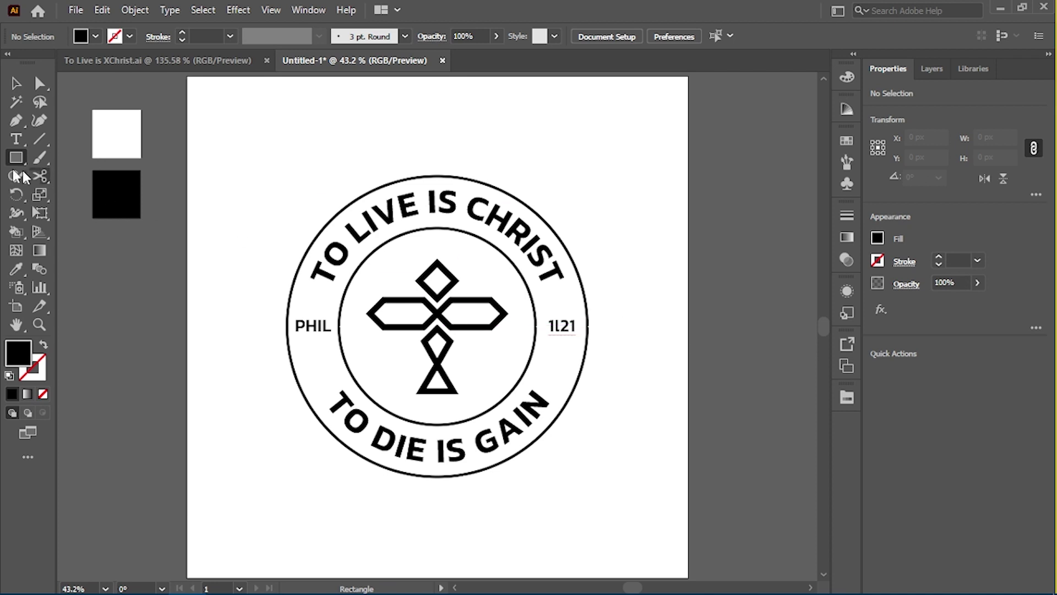
{"action": "left_click", "coordinate": [25, 158]}
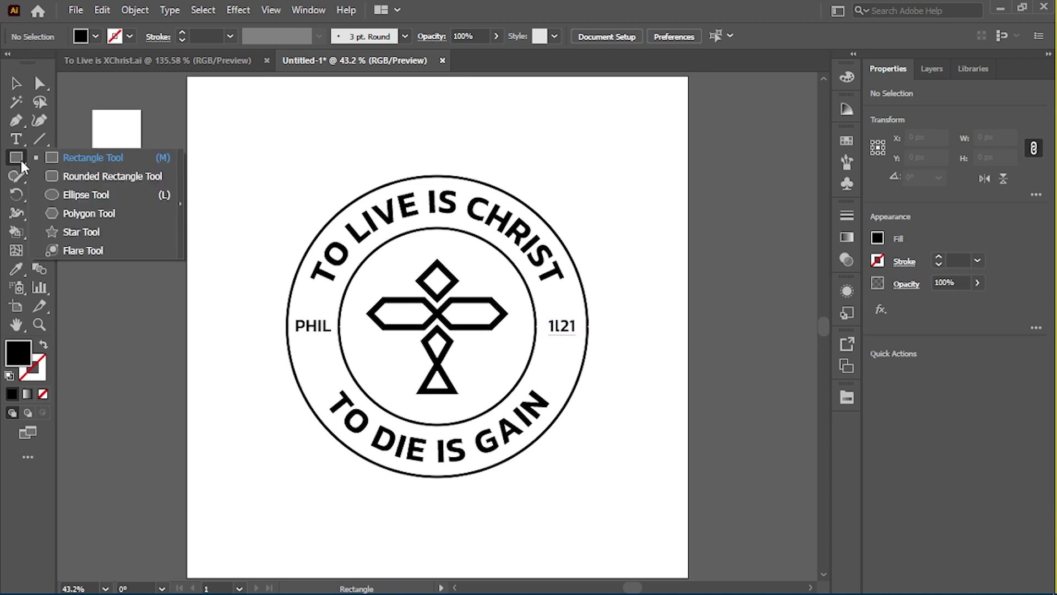
{"action": "left_click", "coordinate": [77, 164]}
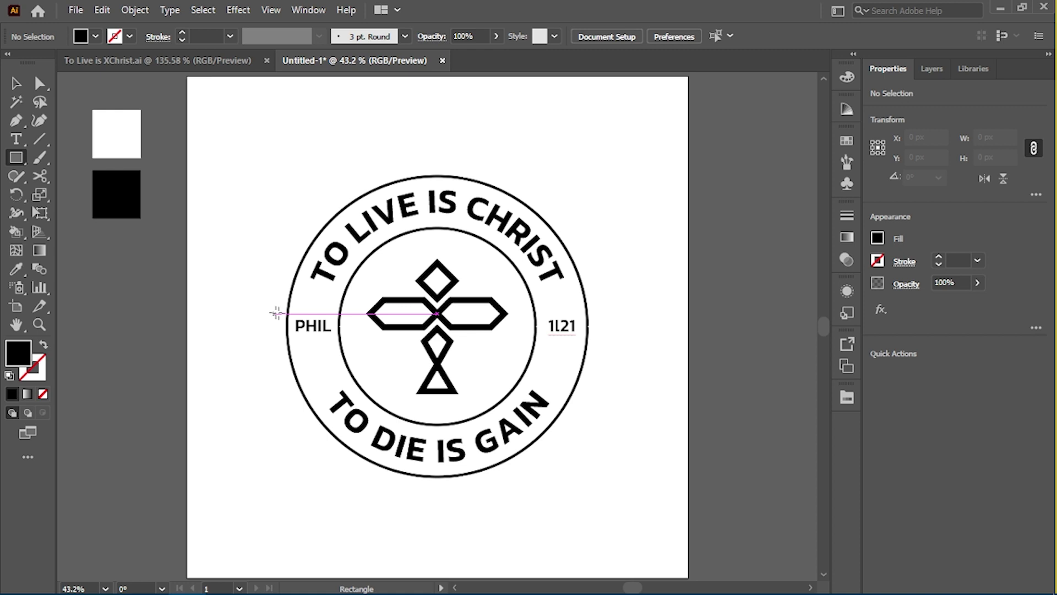
{"action": "left_click_drag", "start_coordinate": [275, 313], "coordinate": [354, 336]}
{"action": "key", "text": "i"}
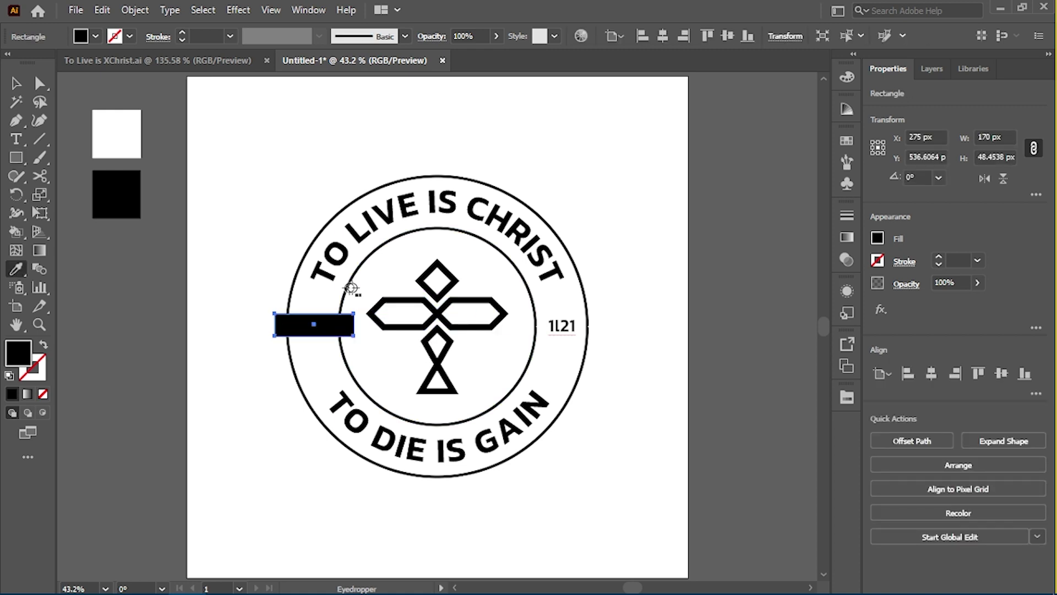
{"action": "left_click", "coordinate": [291, 286]}
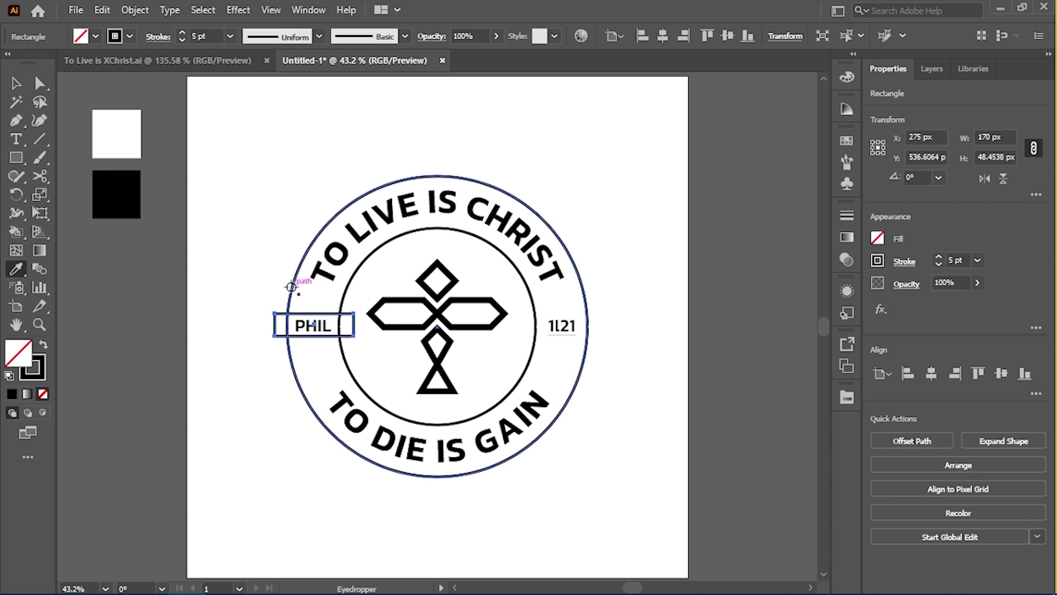
Step: Place a copy of the PHIL box across the badge over 1:21
{"action": "key", "text": "v"}
{"action": "left_click_drag", "start_coordinate": [292, 335], "coordinate": [540, 336]}
{"action": "left_click", "coordinate": [633, 278]}
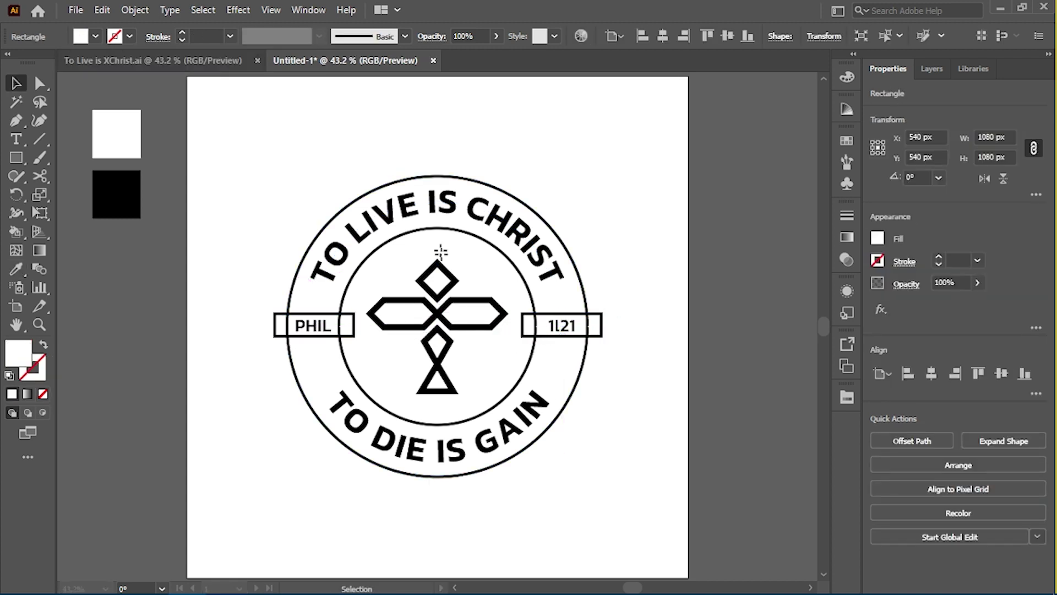
{"action": "left_click", "coordinate": [439, 104]}
Step: Stretch both boxes taller across the rings, then select them together with both circles
{"action": "left_click", "coordinate": [551, 314]}
{"action": "left_click", "coordinate": [287, 316], "text": "shift"}
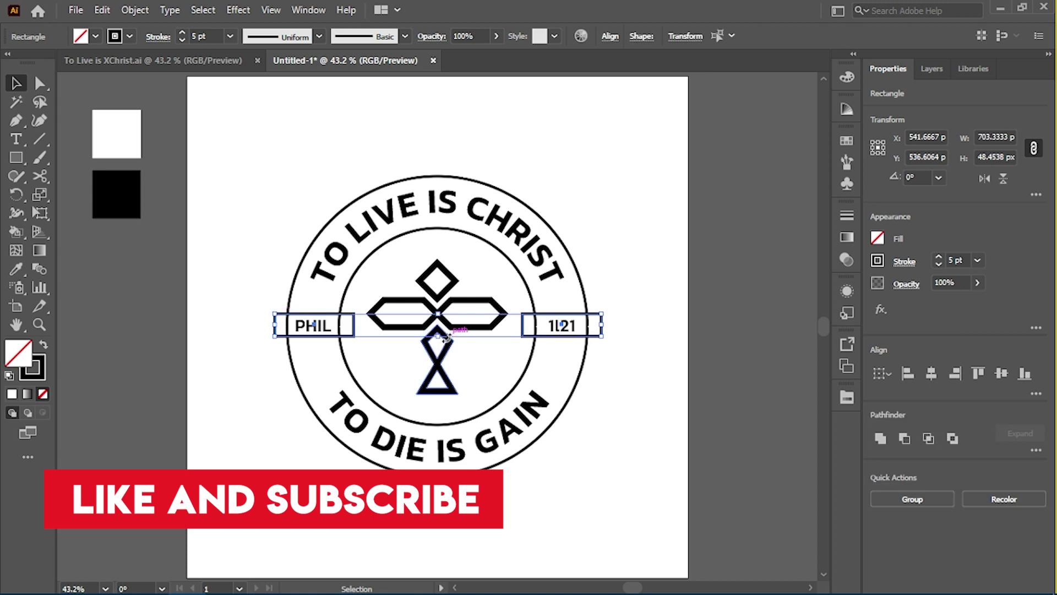
{"action": "left_click_drag", "start_coordinate": [446, 337], "coordinate": [457, 355]}
{"action": "key", "text": "ctrl+z"}
{"action": "left_click_drag", "start_coordinate": [432, 321], "coordinate": [437, 317]}
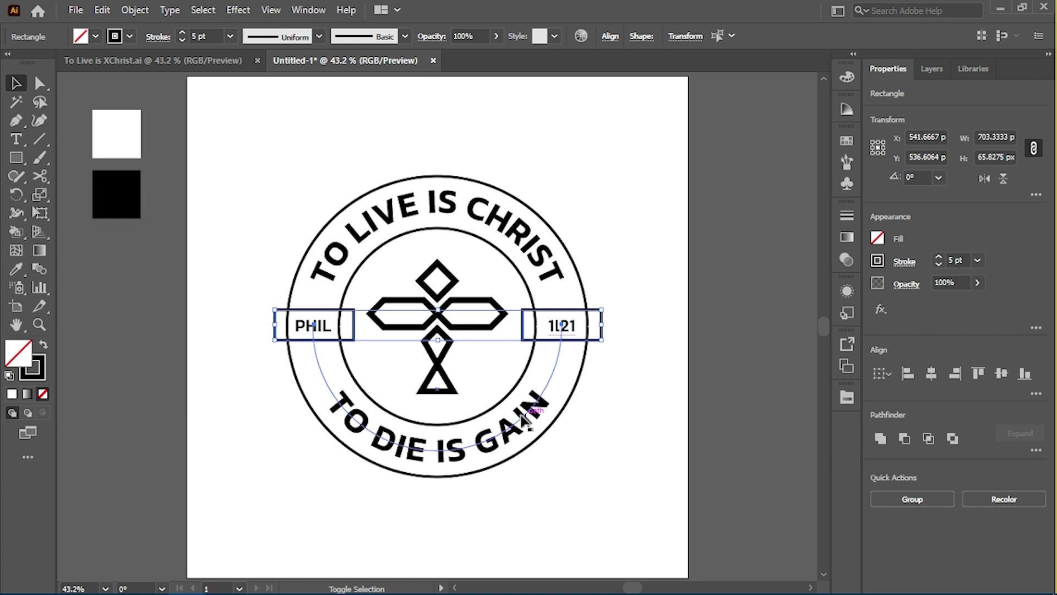
{"action": "left_click", "coordinate": [507, 403], "text": "shift"}
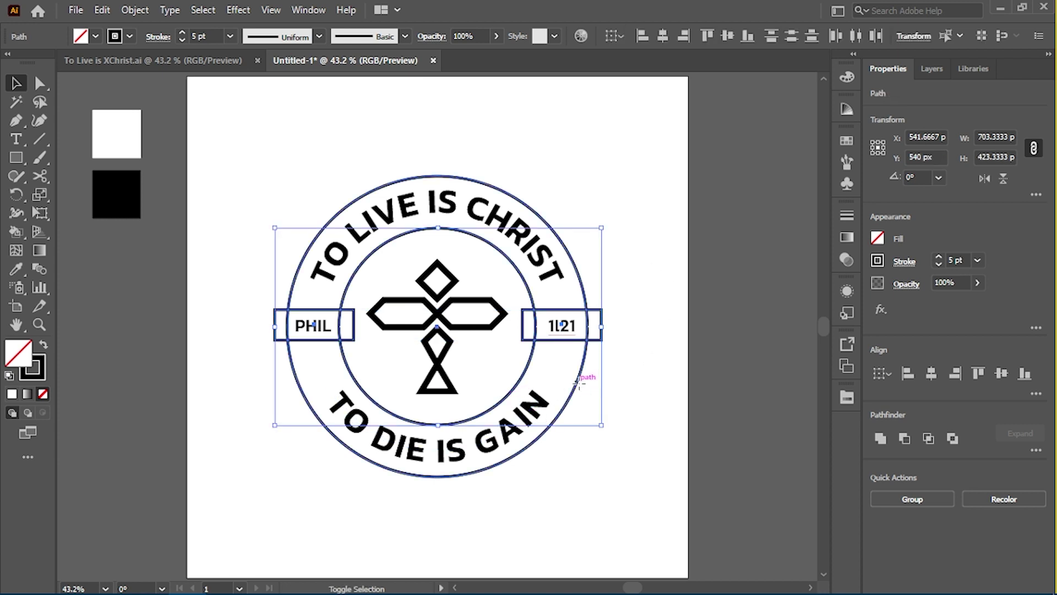
{"action": "left_click", "coordinate": [578, 384], "text": "shift"}
Step: Use Shape Builder to delete the sliver left of PHIL, merge and remove slivers beside 1:21
{"action": "key", "text": "shift+m"}
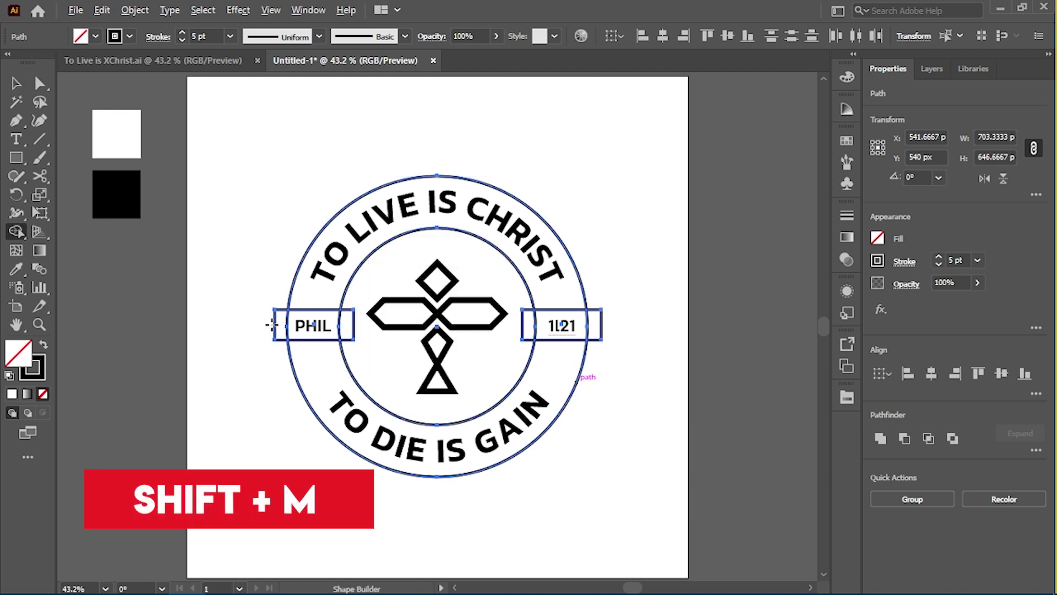
{"action": "left_click", "coordinate": [275, 325], "text": "alt"}
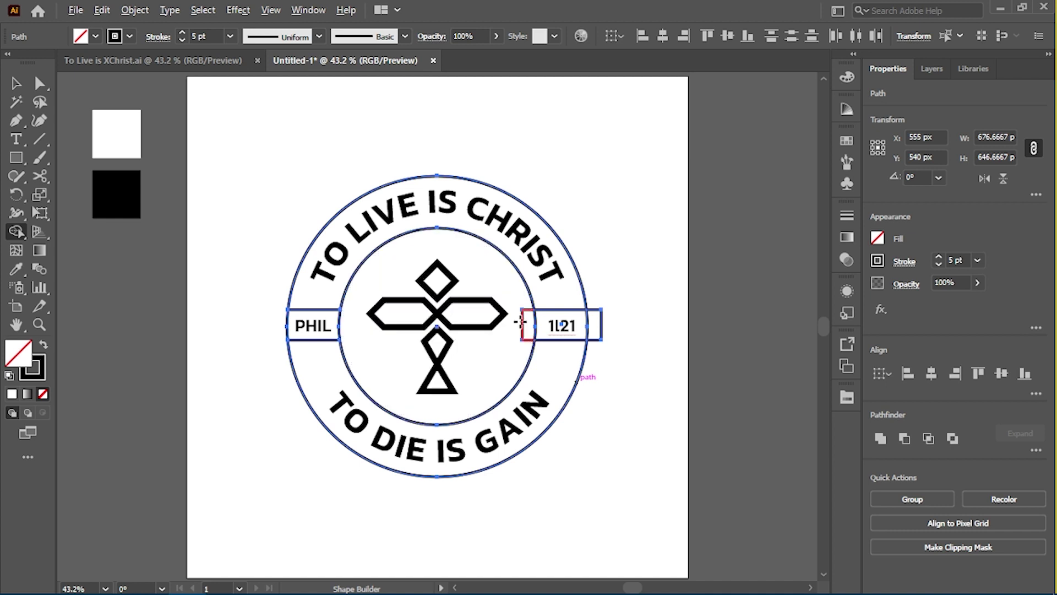
{"action": "left_click_drag", "start_coordinate": [520, 322], "coordinate": [578, 324]}
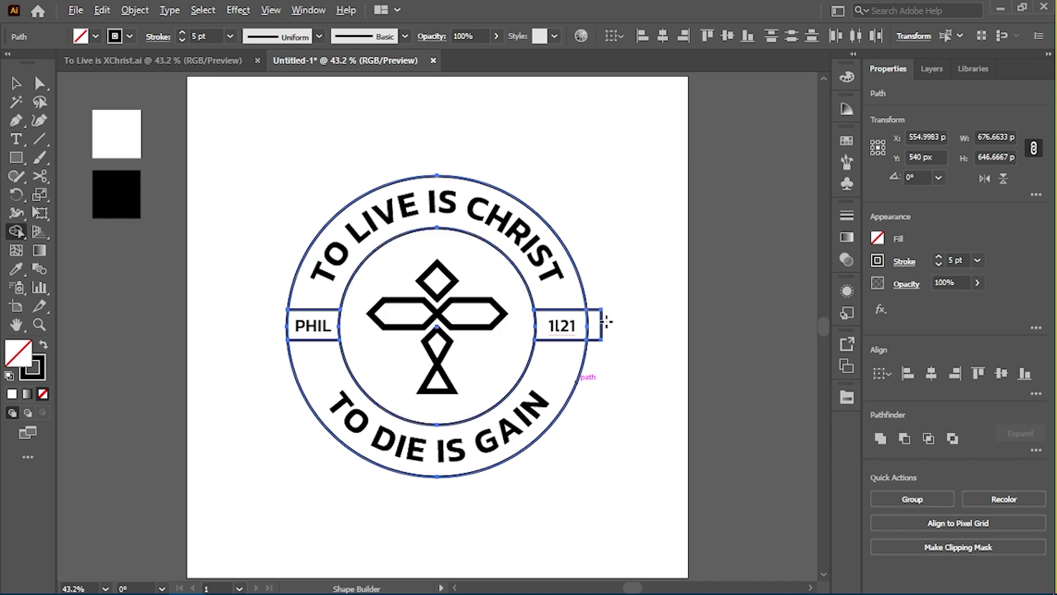
{"action": "left_click", "coordinate": [602, 322], "text": "alt"}
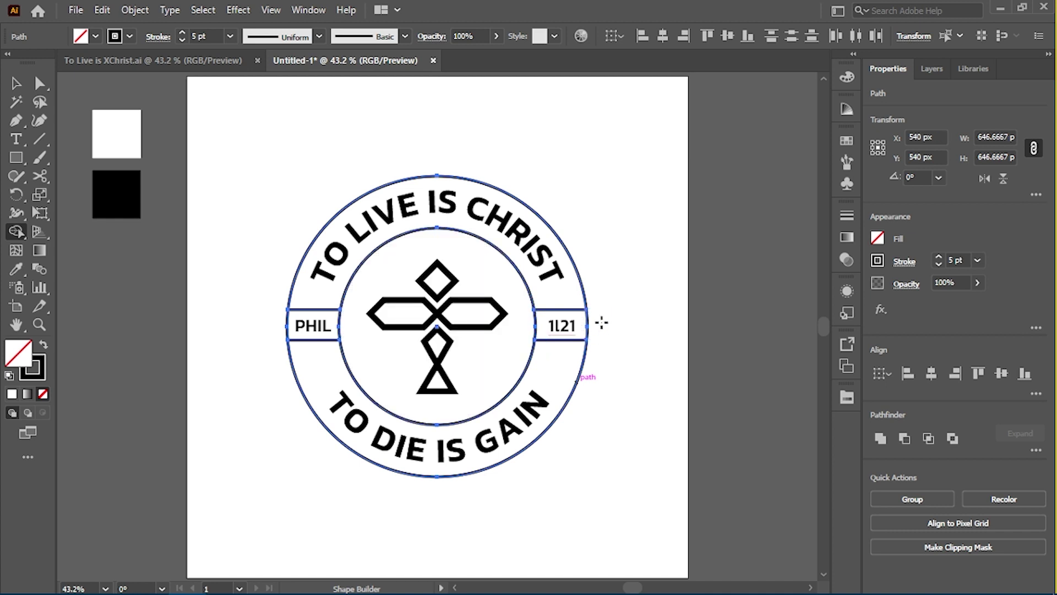
{"action": "key", "text": "v"}
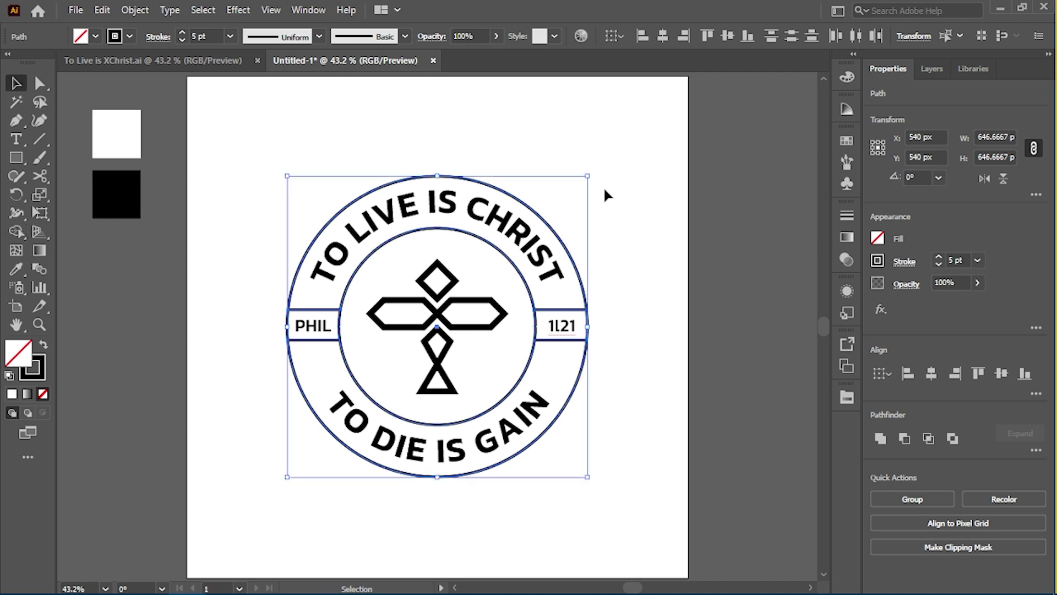
{"action": "left_click", "coordinate": [605, 190]}
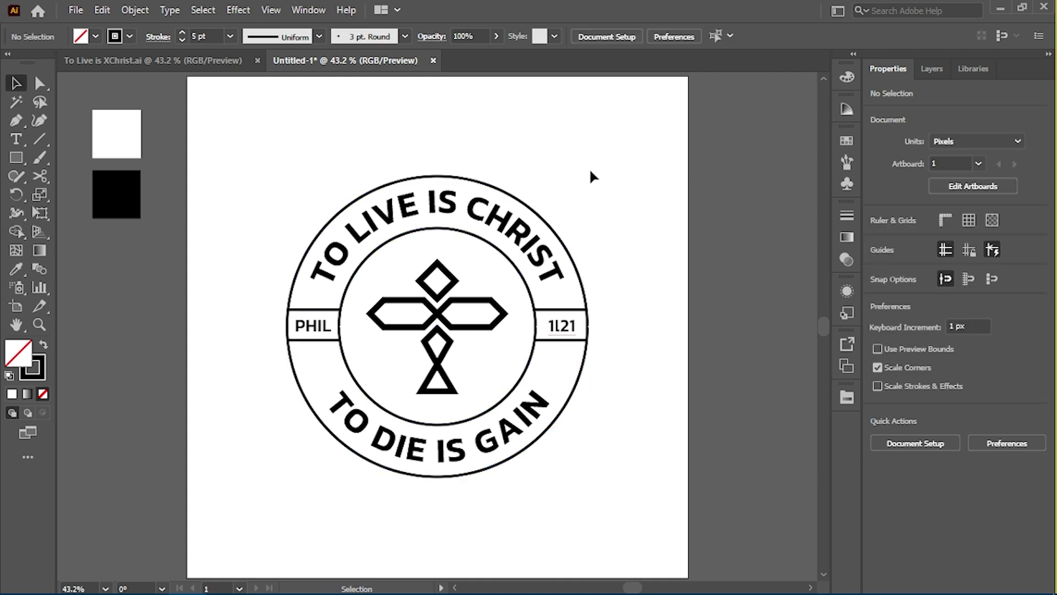
Step: Copy the outer ring outward into a 700 px ring just outside the badge, then zoom out
{"action": "left_click", "coordinate": [481, 177]}
{"action": "left_click_drag", "start_coordinate": [590, 326], "coordinate": [603, 328]}
{"action": "left_click", "coordinate": [648, 213]}
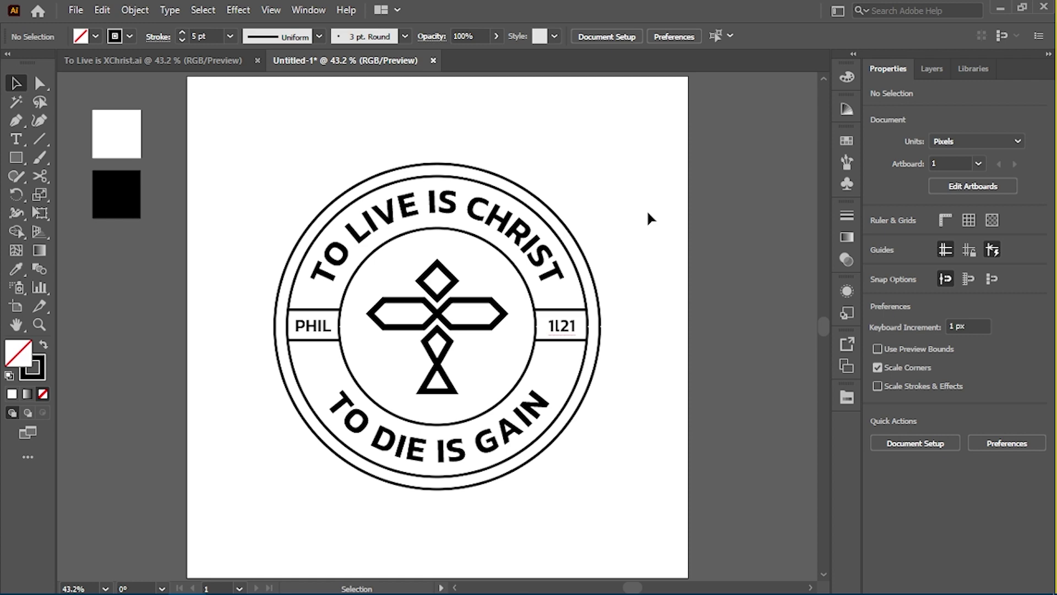
{"action": "key", "text": "ctrl+minus"}
{"action": "key", "text": "shift+o"}
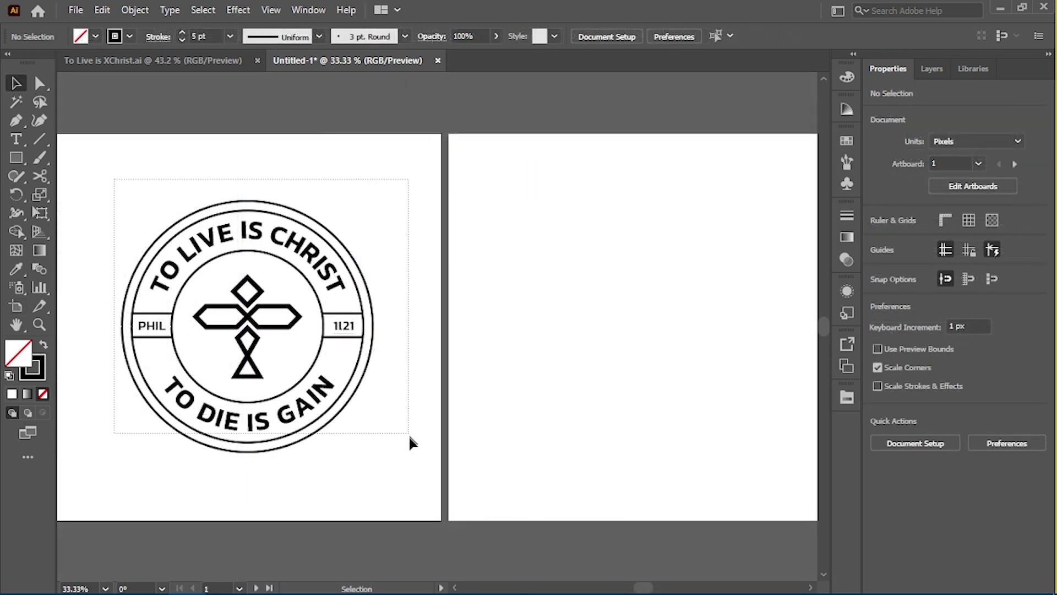
Step: Copy the whole badge and paste it onto the second artboard
{"action": "key", "text": "ctrl+a"}
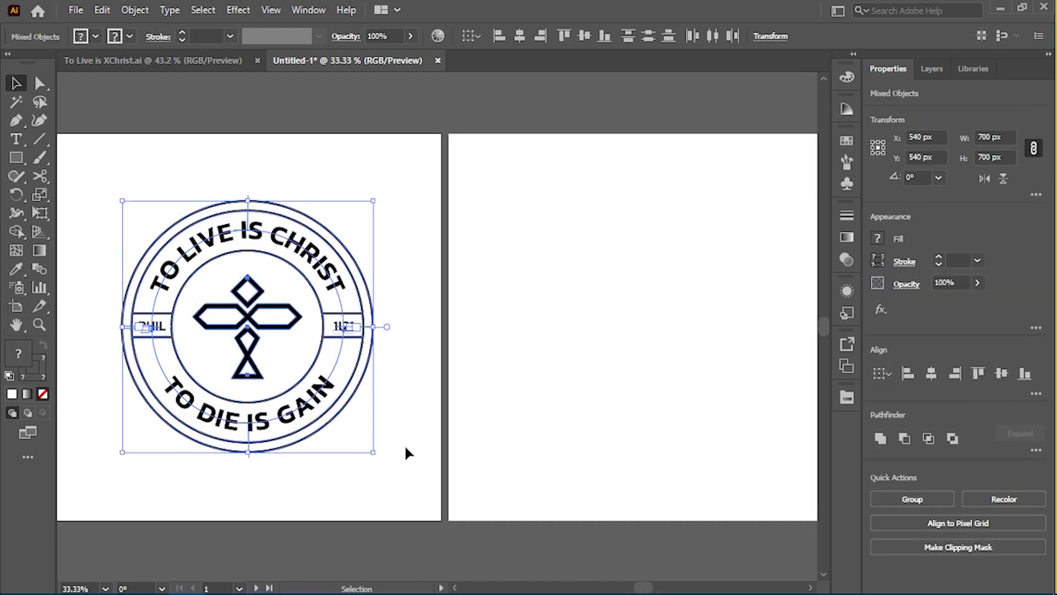
{"action": "key", "text": "ctrl+c"}
{"action": "left_click", "coordinate": [616, 233]}
{"action": "key", "text": "ctrl+0"}
{"action": "key", "text": "ctrl+v"}
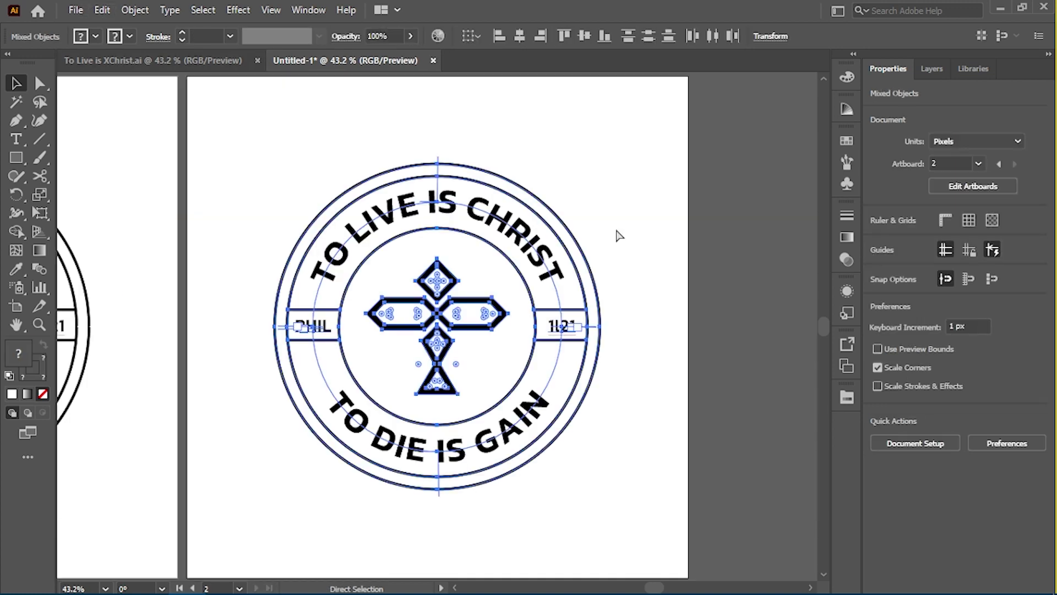
{"action": "left_click", "coordinate": [519, 135]}
Step: Make the curved TO LIVE IS CHRIST and TO DIE IS GAIN text white
{"action": "left_click", "coordinate": [435, 198]}
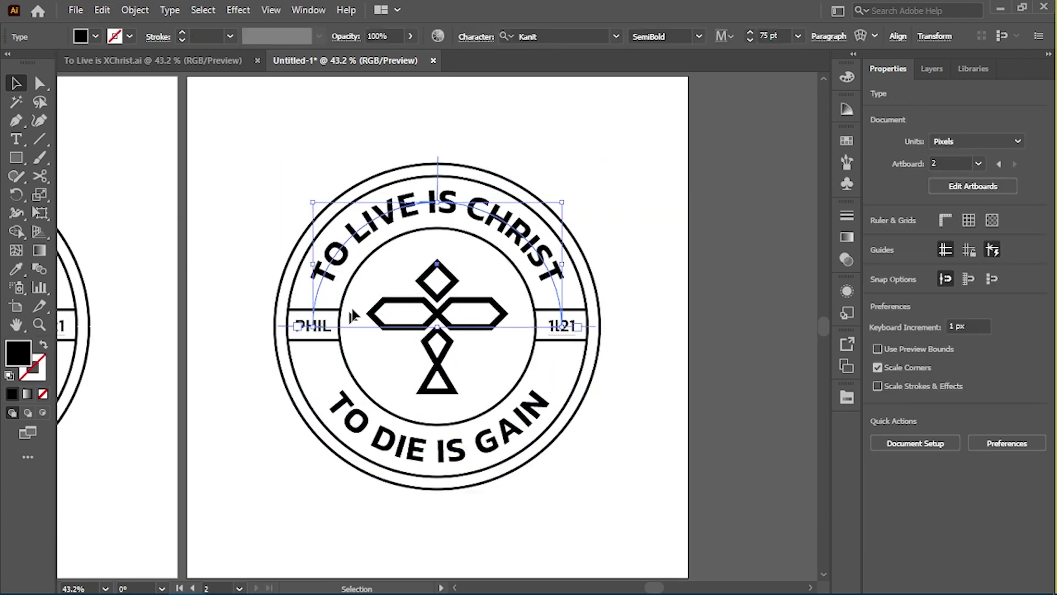
{"action": "left_click", "coordinate": [365, 438], "text": "shift"}
{"action": "key", "text": "i"}
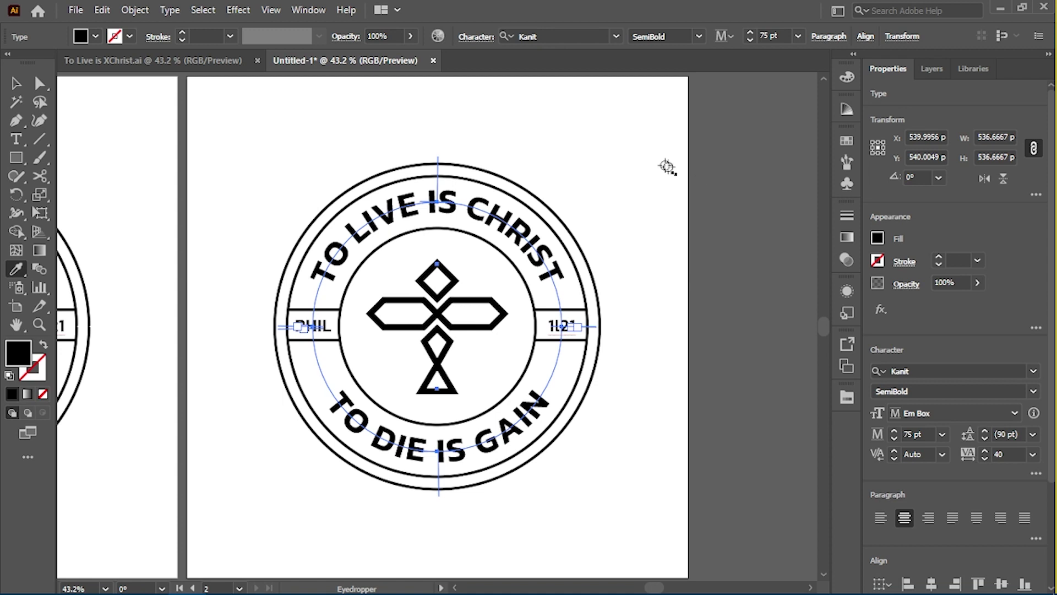
{"action": "left_click", "coordinate": [615, 142]}
{"action": "key", "text": "v"}
{"action": "left_click", "coordinate": [613, 177]}
Step: Make PHIL, 1:21 and the cross white
{"action": "left_click", "coordinate": [583, 328]}
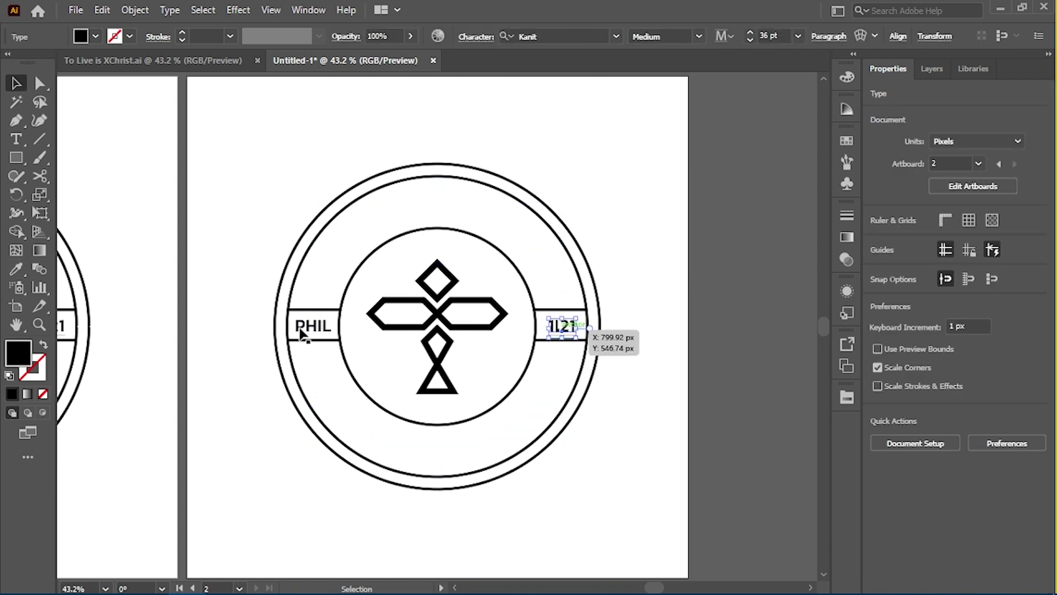
{"action": "left_click", "coordinate": [302, 330], "text": "shift"}
{"action": "left_click", "coordinate": [471, 304], "text": "shift"}
{"action": "key", "text": "i"}
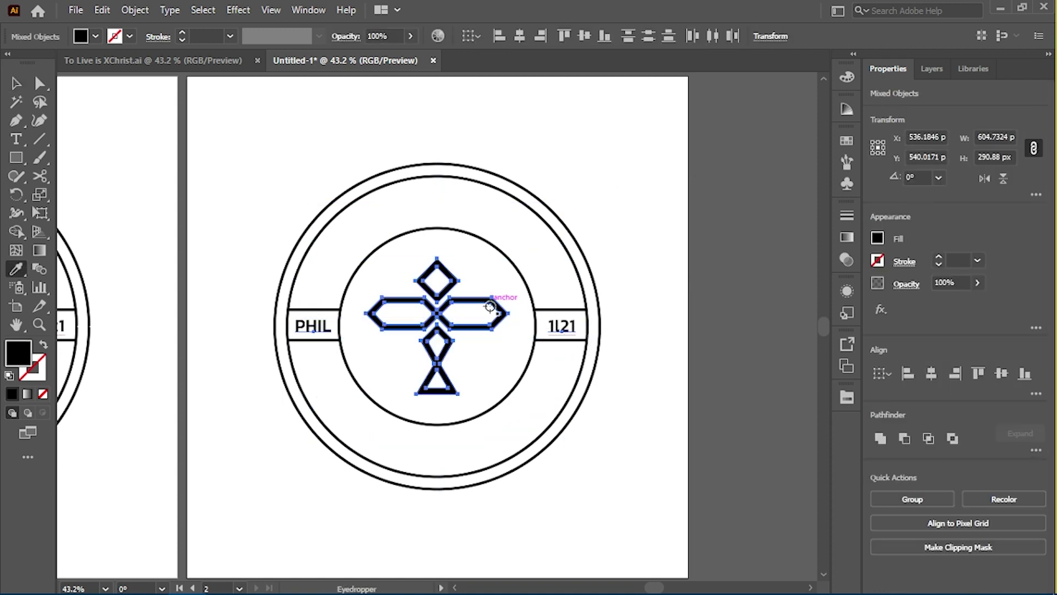
{"action": "left_click", "coordinate": [630, 132]}
Step: Give the inner ring, inner circle and both bands white strokes, and swap the outer circle to a black fill
{"action": "key", "text": "v"}
{"action": "left_click", "coordinate": [539, 137]}
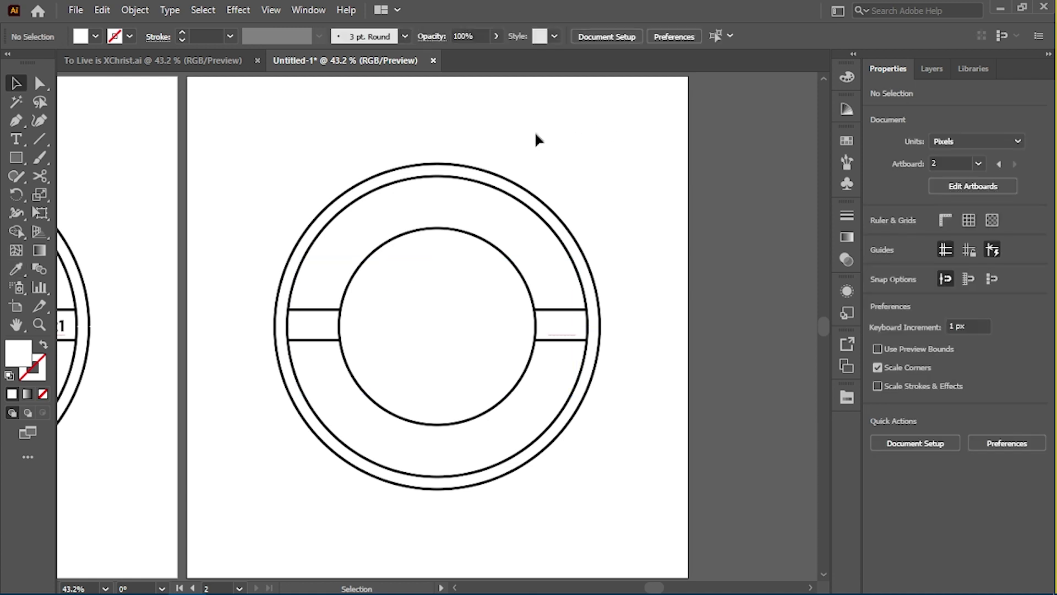
{"action": "left_click", "coordinate": [471, 179]}
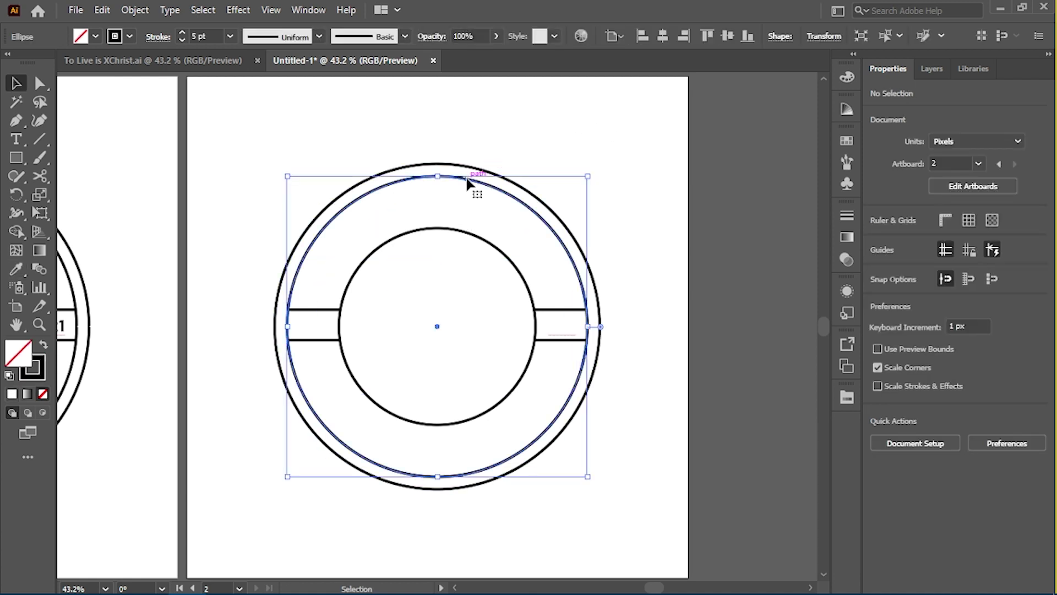
{"action": "left_click", "coordinate": [447, 229], "text": "shift"}
{"action": "left_click", "coordinate": [578, 310], "text": "shift"}
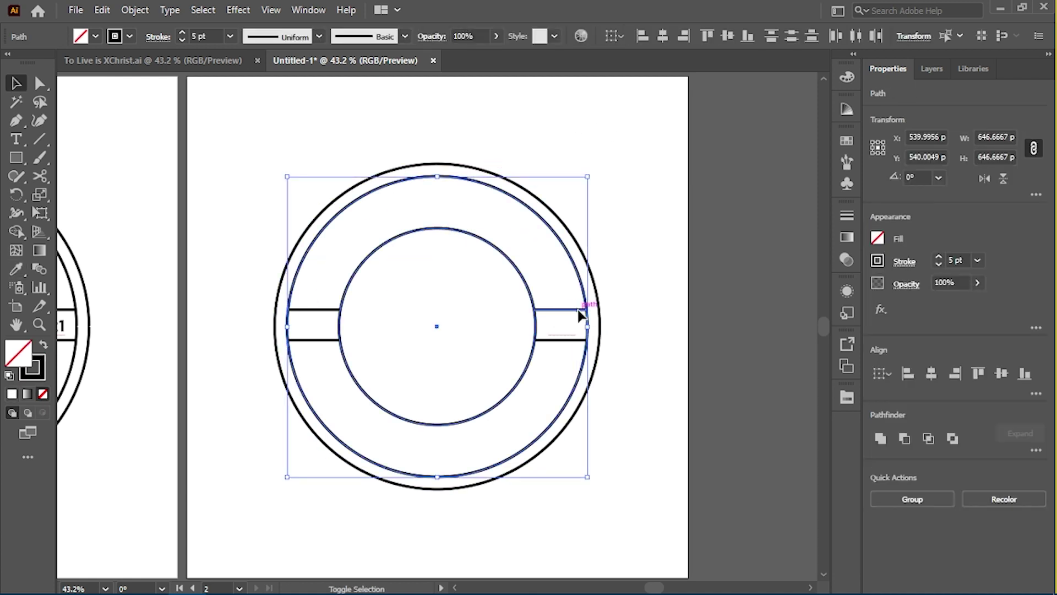
{"action": "left_click", "coordinate": [319, 340], "text": "shift"}
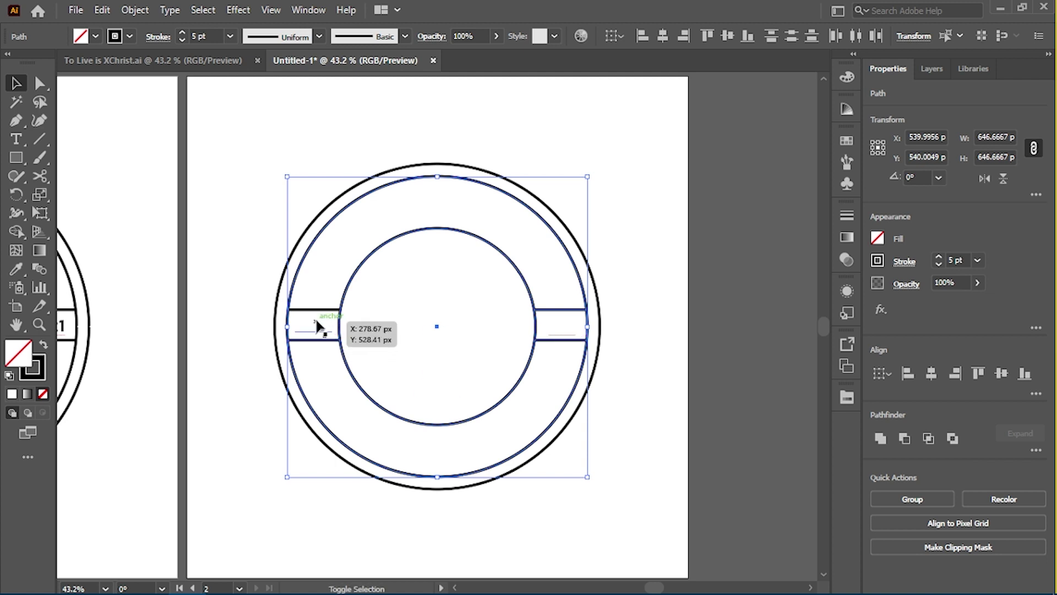
{"action": "left_click", "coordinate": [130, 36]}
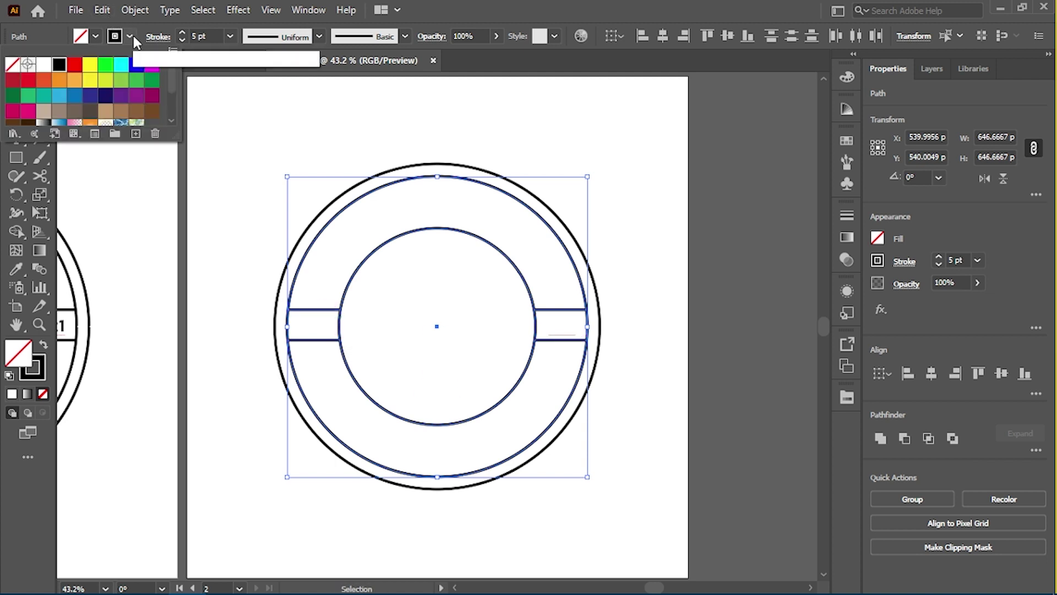
{"action": "left_click", "coordinate": [43, 65]}
{"action": "key", "text": "Escape"}
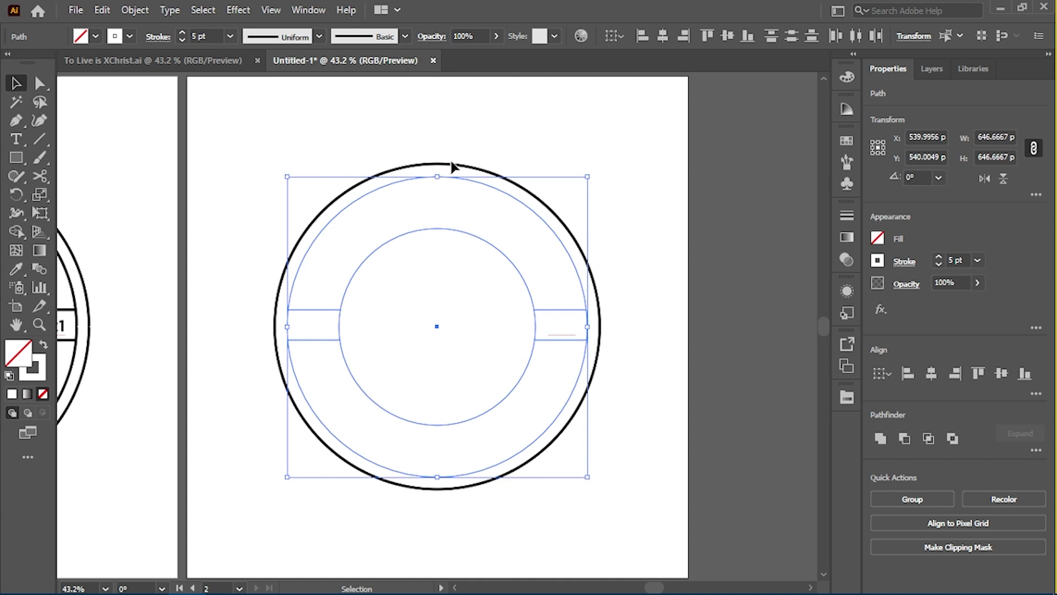
{"action": "left_click", "coordinate": [449, 166]}
{"action": "key", "text": "shift+x"}
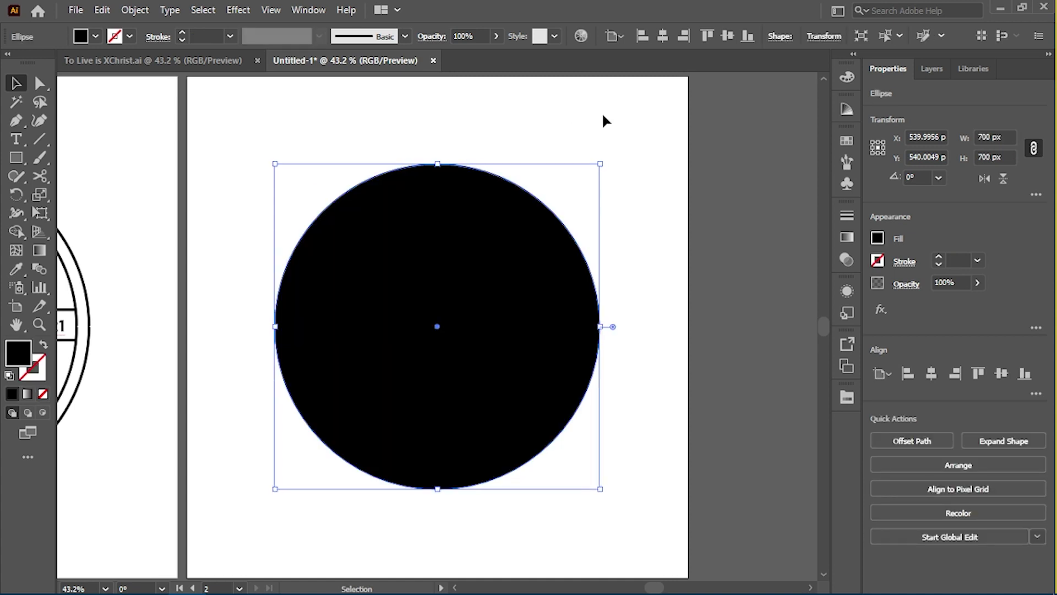
Step: Send the black disc to the back and enlarge it to about 730 px across
{"action": "left_click", "coordinate": [142, 14]}
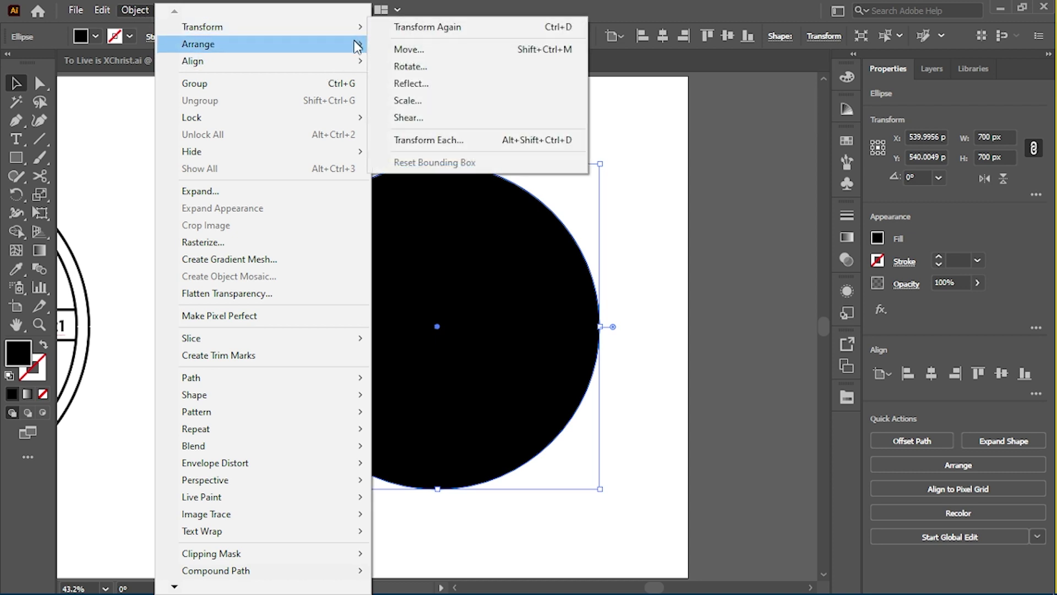
{"action": "mouse_move", "coordinate": [355, 43]}
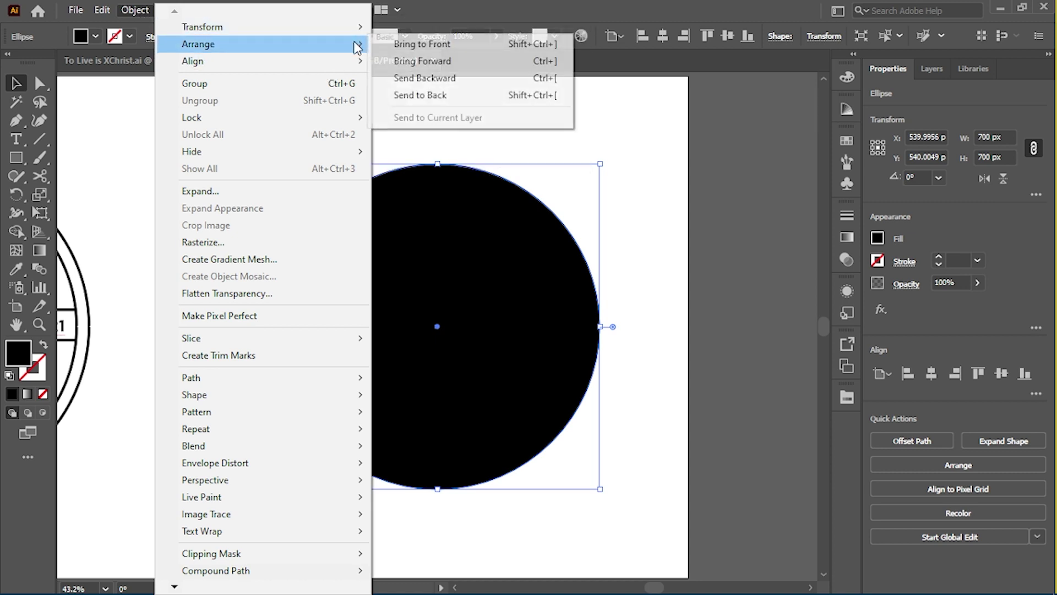
{"action": "left_click", "coordinate": [476, 96]}
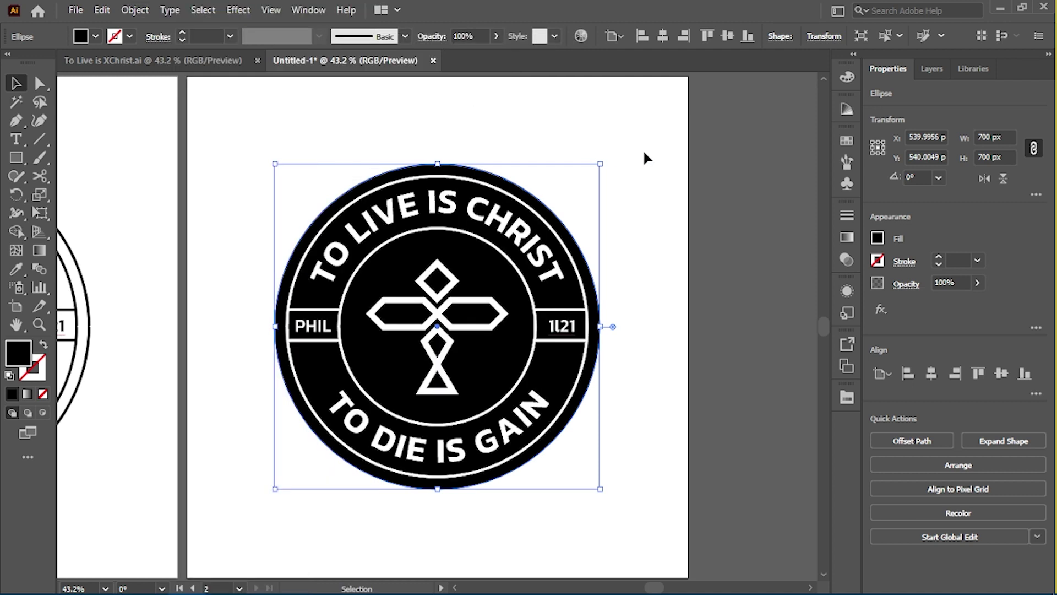
{"action": "left_click", "coordinate": [543, 139]}
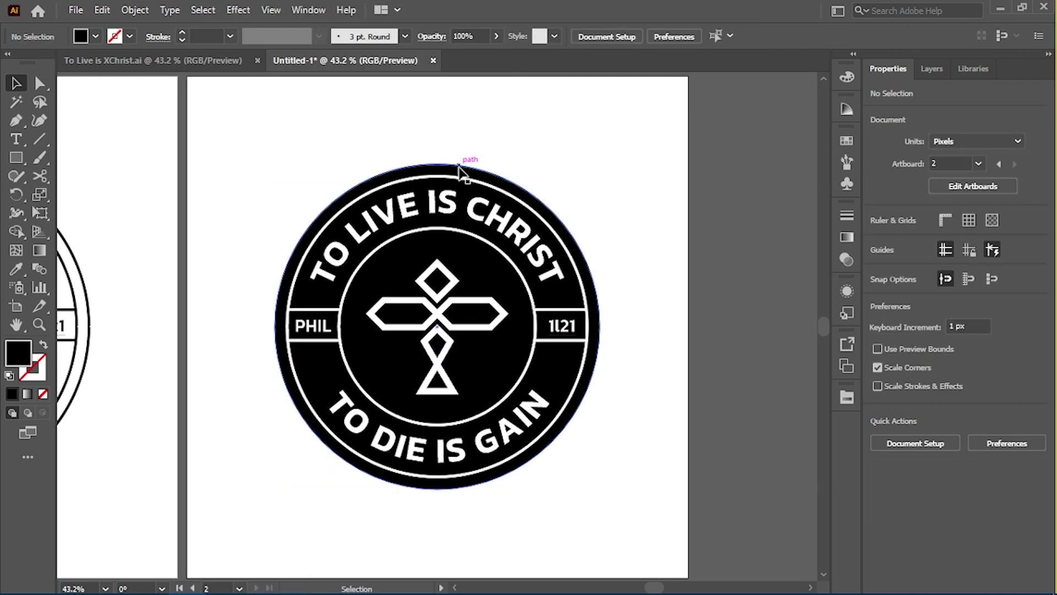
{"action": "left_click", "coordinate": [461, 172]}
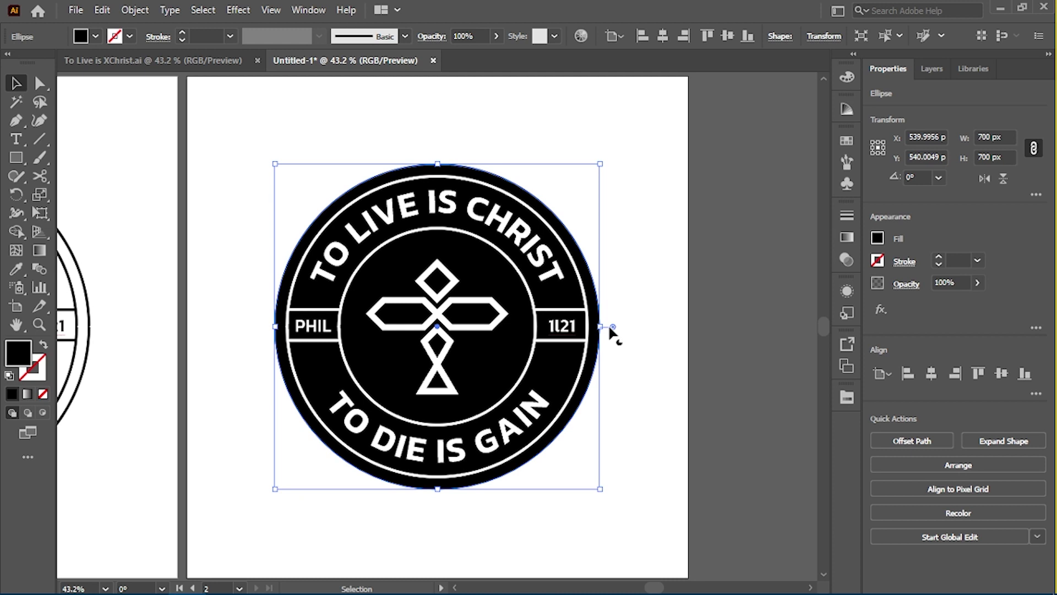
{"action": "left_click_drag", "start_coordinate": [601, 327], "coordinate": [608, 328]}
{"action": "left_click", "coordinate": [645, 260]}
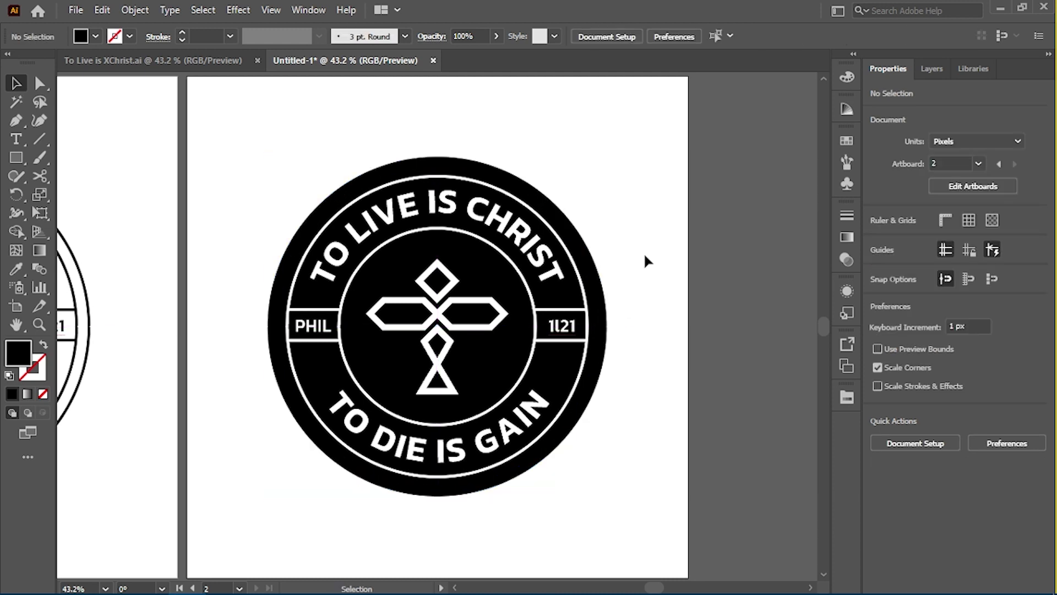
{"action": "key", "text": "ctrl+minus"}
{"action": "key", "text": "ctrl+minus"}
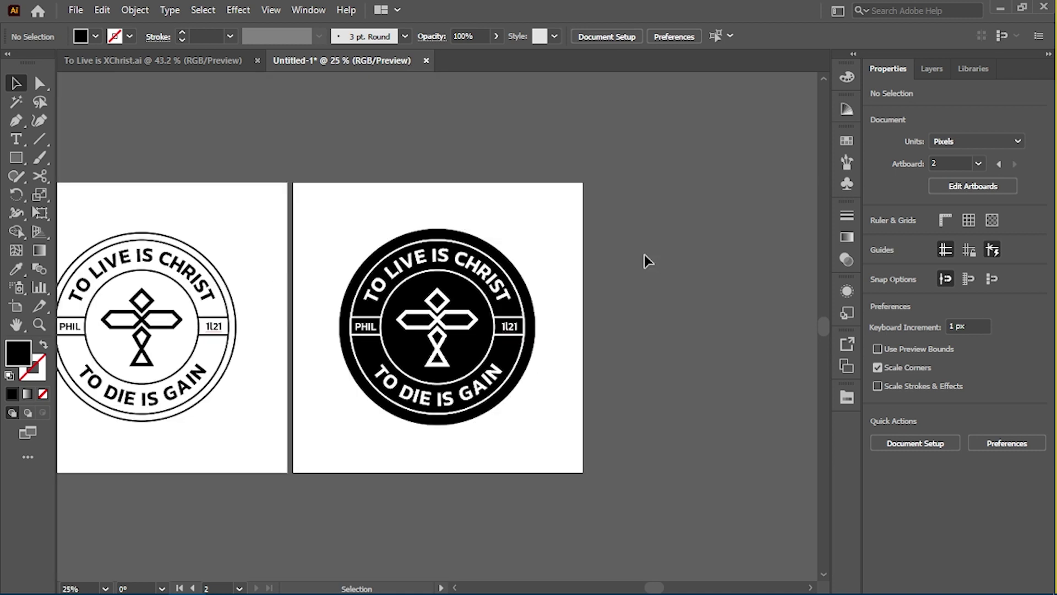